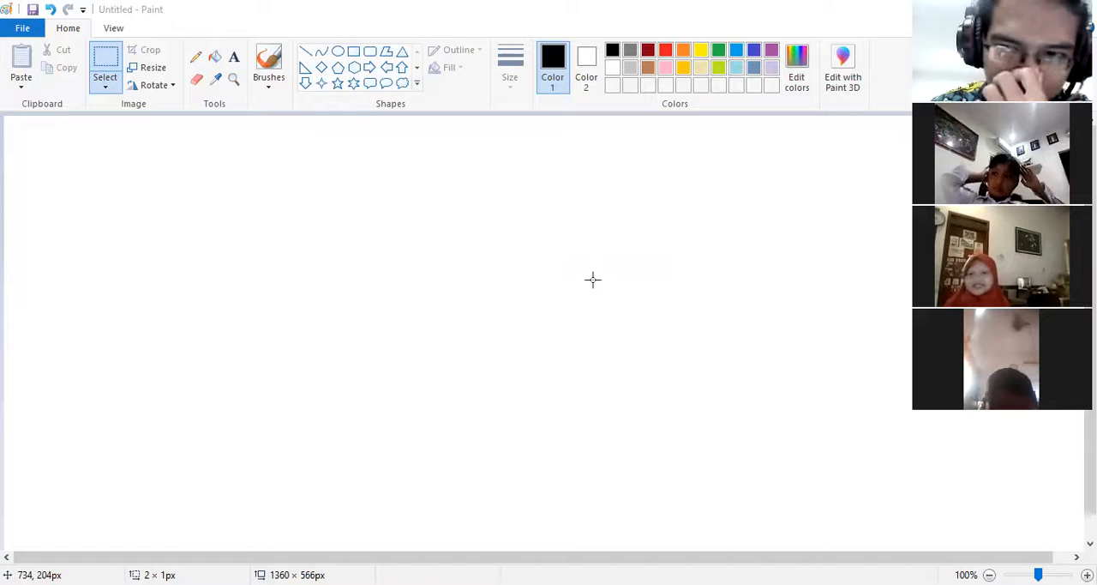
# Step: Draw an open, slanted leaf-like outline freehand in black with the Pencil, leaving a gap at its upper end
pyautogui.click(197, 57)
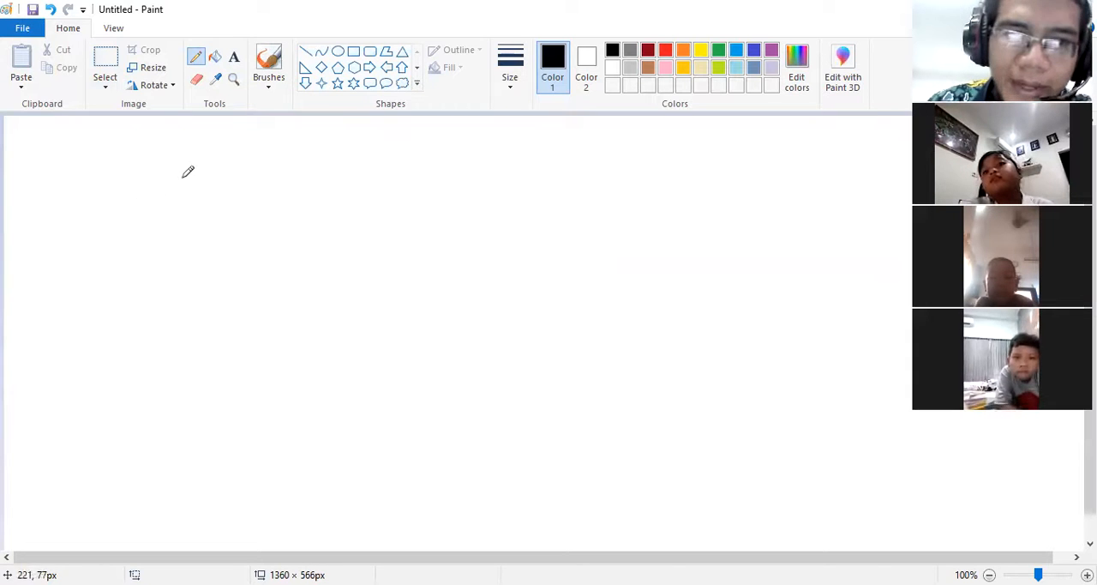
pyautogui.moveTo(134, 178)
pyautogui.mouseDown()
pyautogui.moveTo(158, 182)
pyautogui.moveTo(246, 290)
pyautogui.moveTo(282, 377)
pyautogui.moveTo(288, 429)
pyautogui.moveTo(195, 377)
pyautogui.moveTo(156, 319)
pyautogui.moveTo(135, 256)
pyautogui.moveTo(149, 238)
pyautogui.mouseUp()
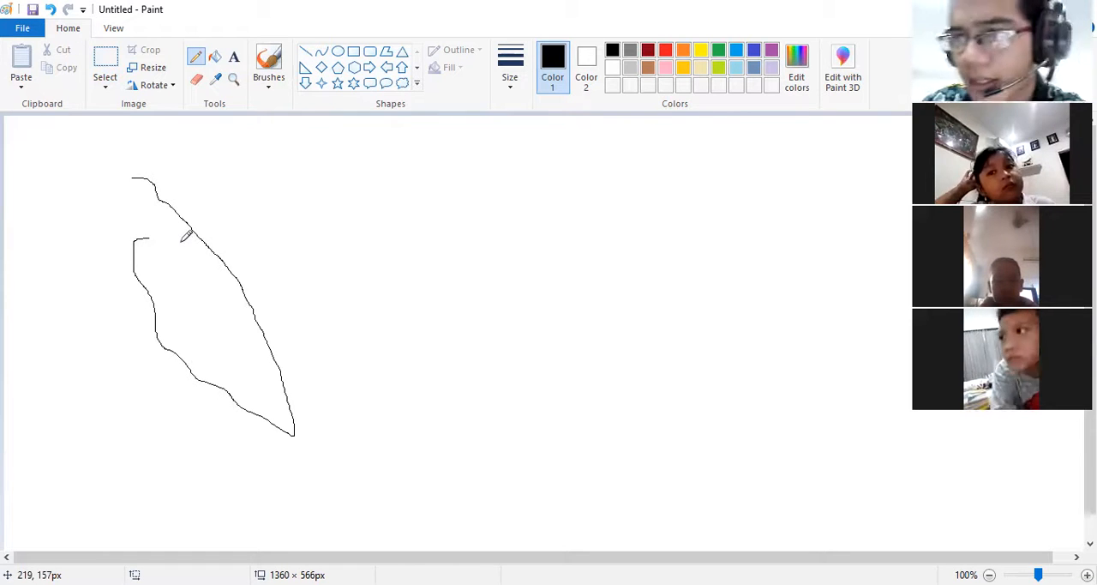
# Step: Try to fill the open leaf-like outline with light gray, and undo the fill
pyautogui.click(214, 57)
pyautogui.click(193, 324)
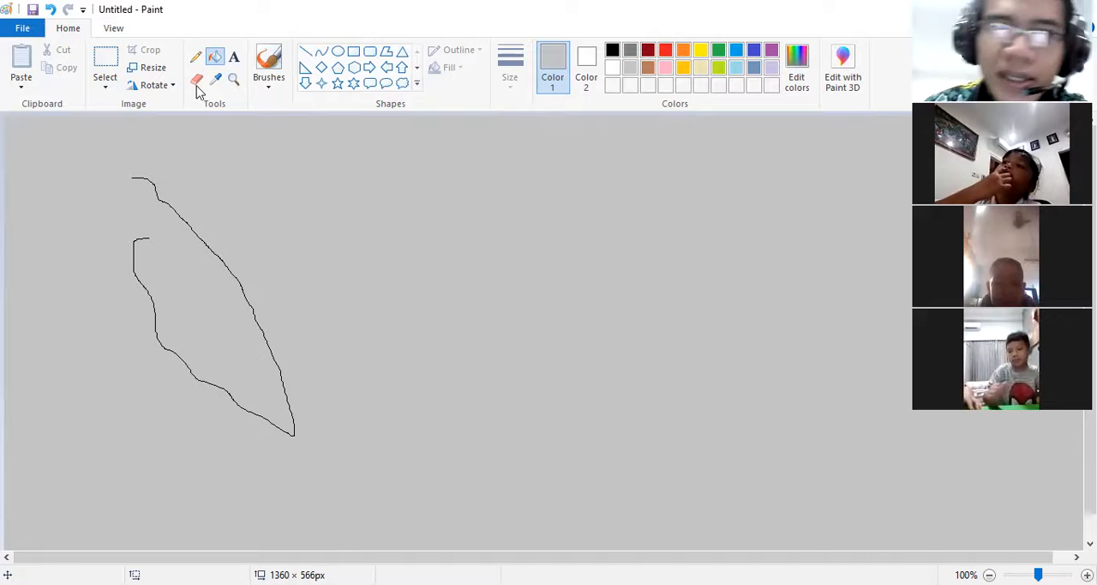
pyautogui.click(51, 10)
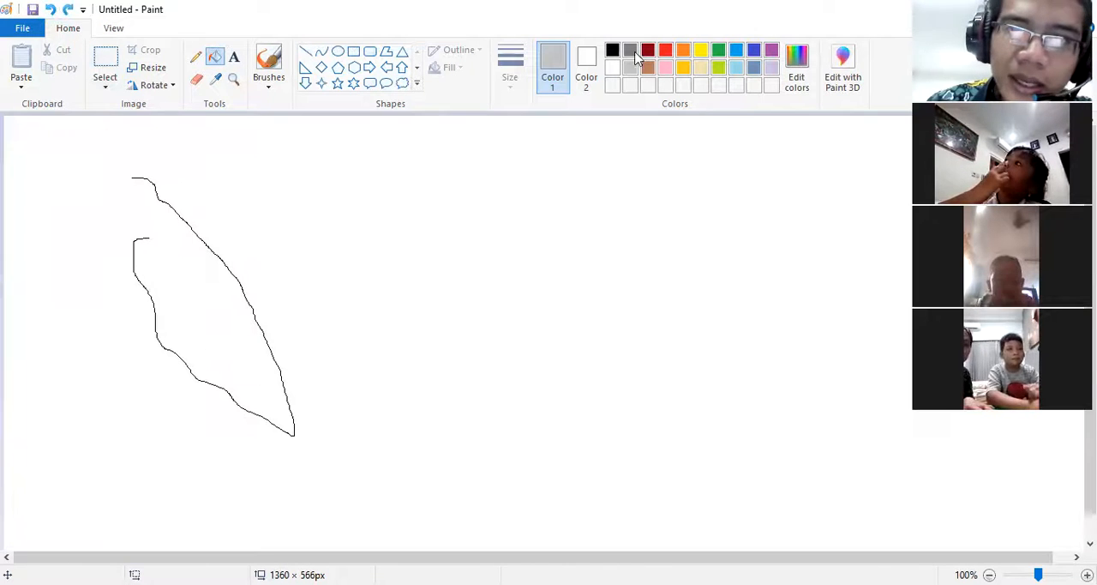
# Step: Close the gap in the leaf-like outline with a black pencil stroke and fill the shape with brown
pyautogui.click(612, 50)
pyautogui.click(196, 56)
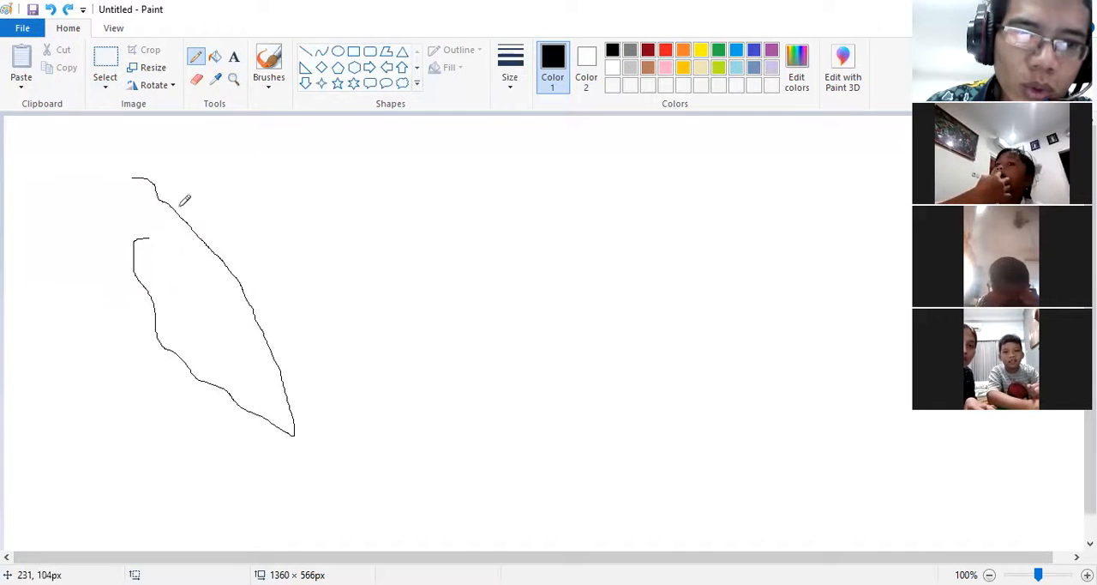
pyautogui.moveTo(143, 240)
pyautogui.mouseDown()
pyautogui.moveTo(130, 175)
pyautogui.moveTo(140, 177)
pyautogui.mouseUp()
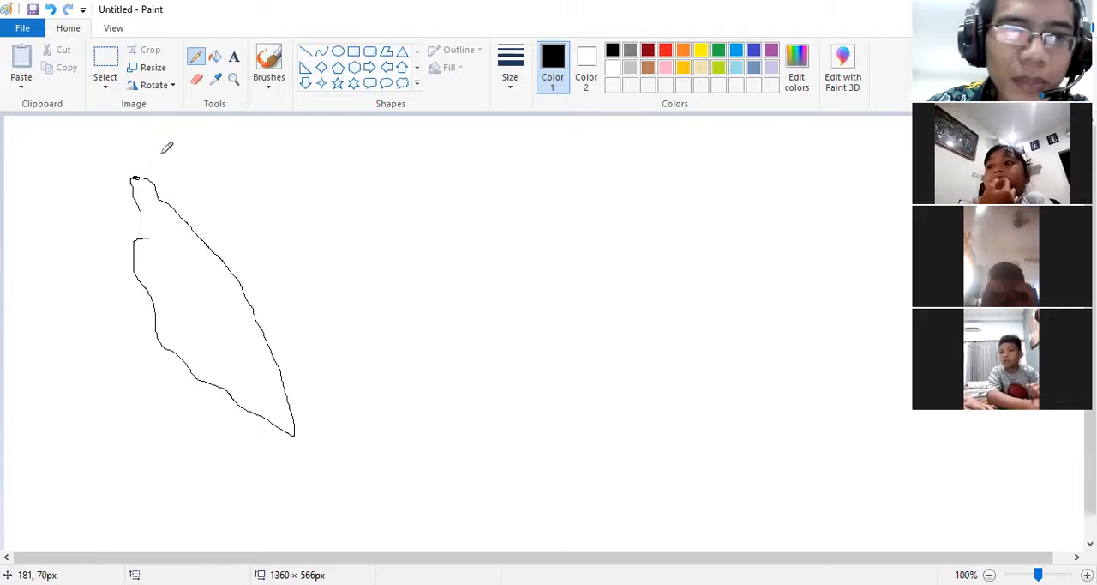
pyautogui.click(214, 56)
pyautogui.click(648, 68)
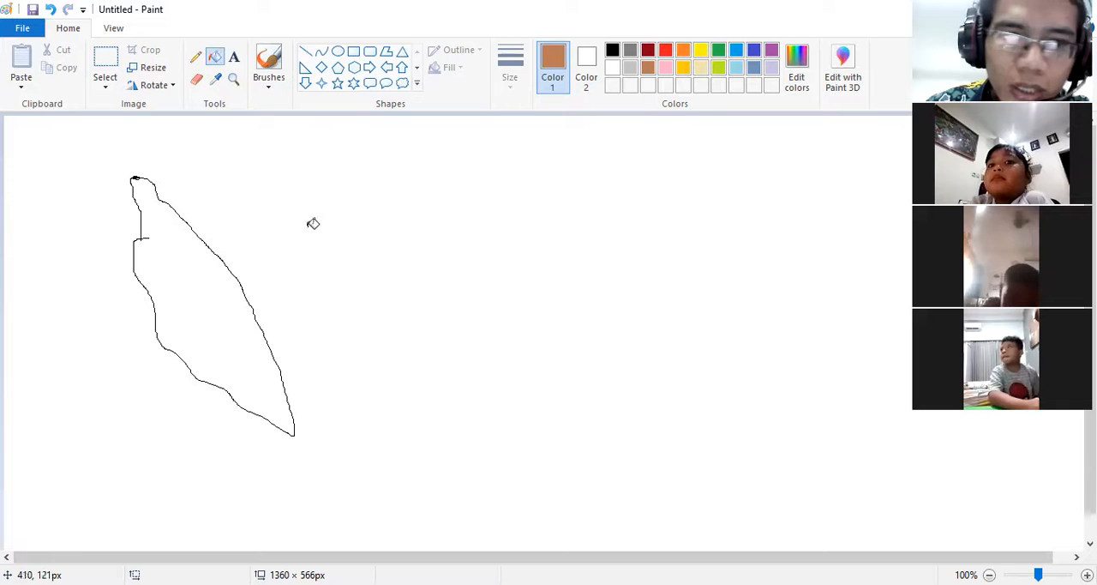
pyautogui.click(208, 300)
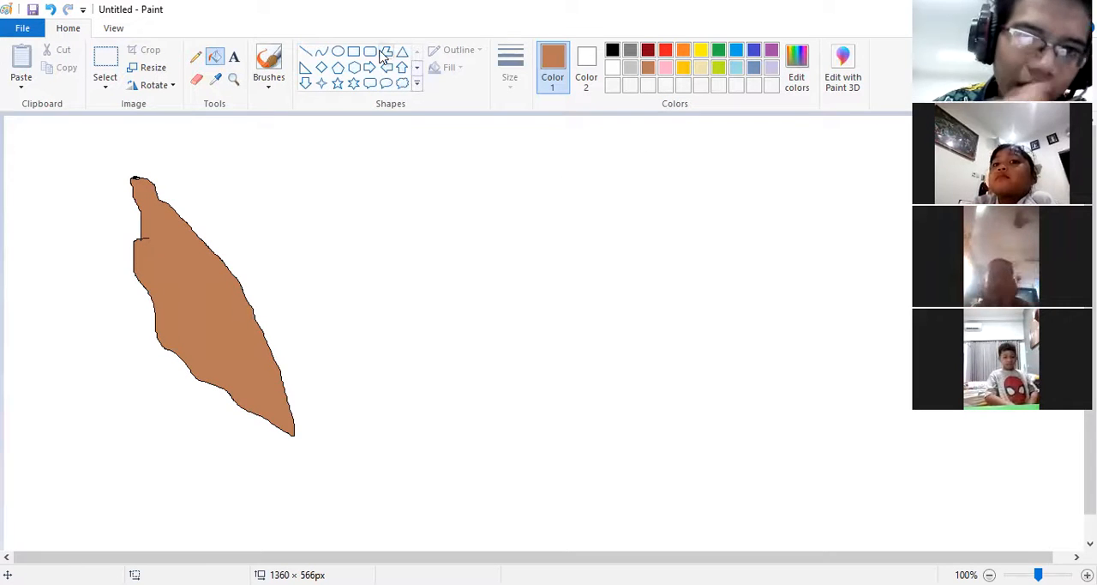
# Step: Draw a black five-sided polygon about 175 × 189 px beside the brown shape, and delete it
pyautogui.click(386, 51)
pyautogui.click(613, 50)
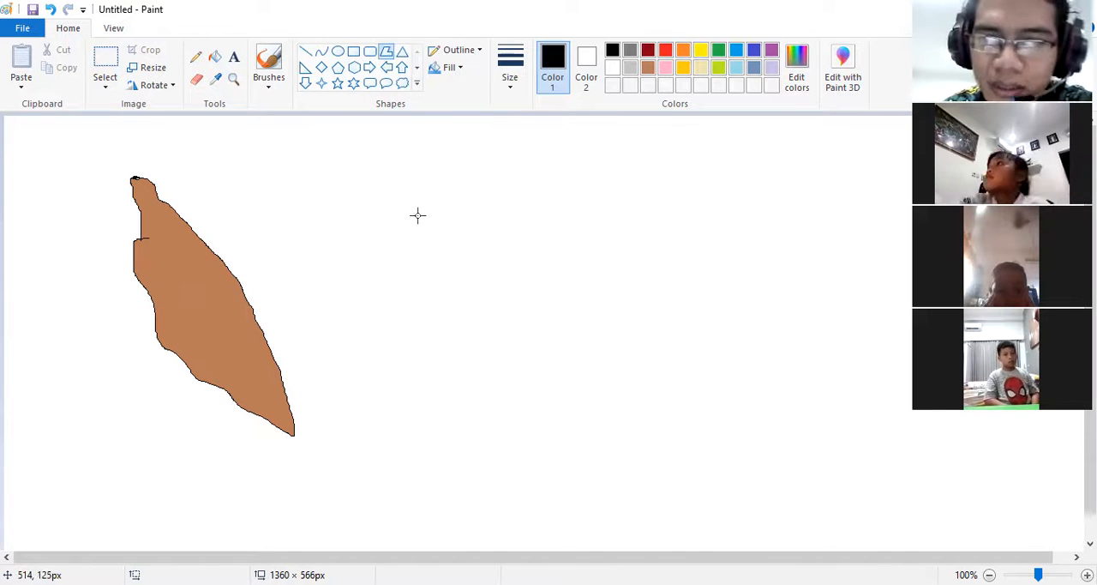
pyautogui.moveTo(445, 202); pyautogui.dragTo(585, 202)
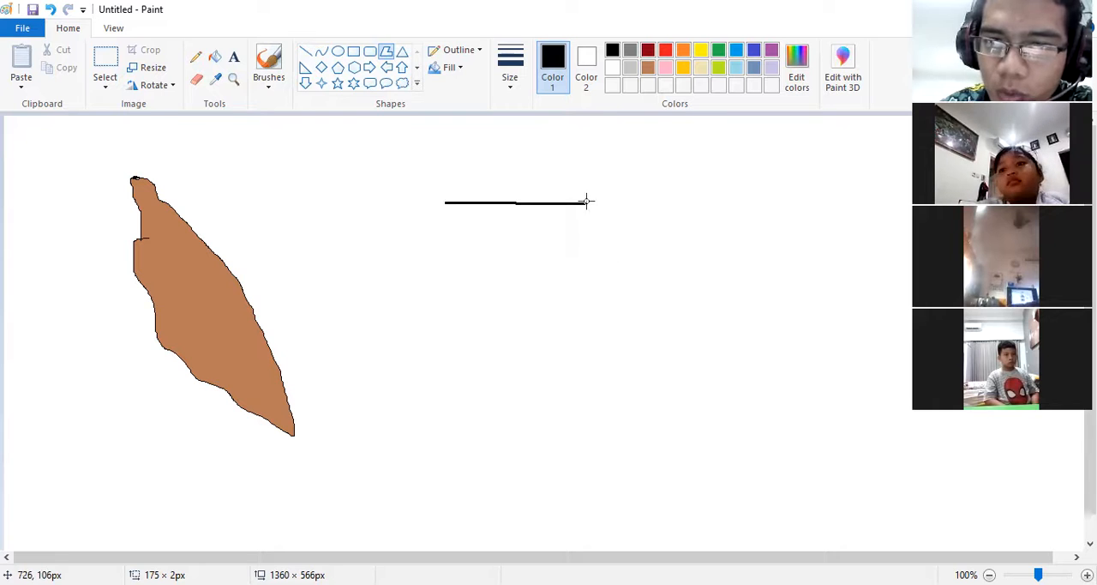
pyautogui.click(586, 290)
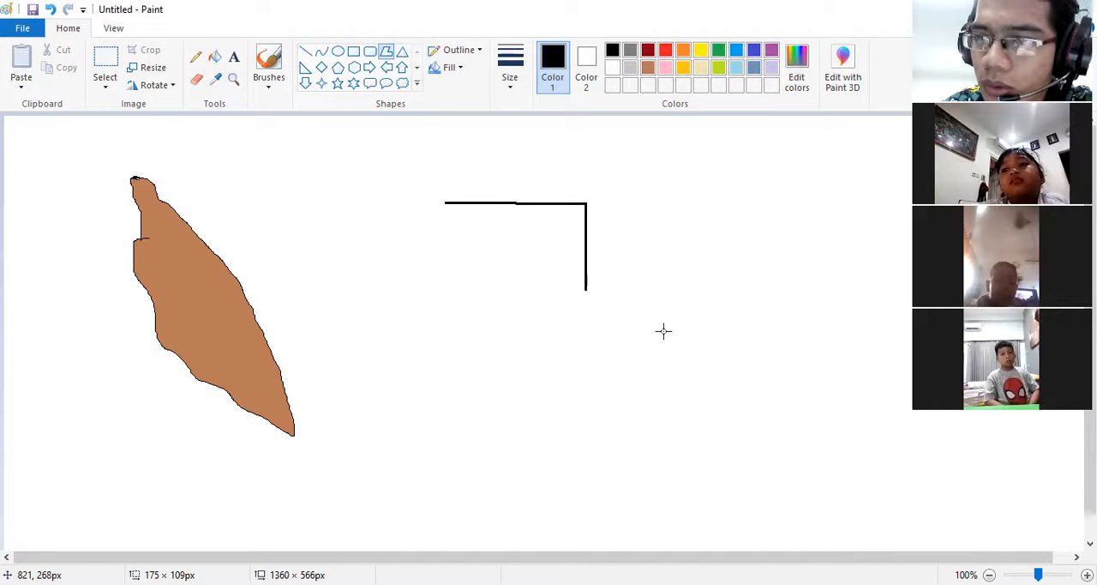
pyautogui.click(529, 285)
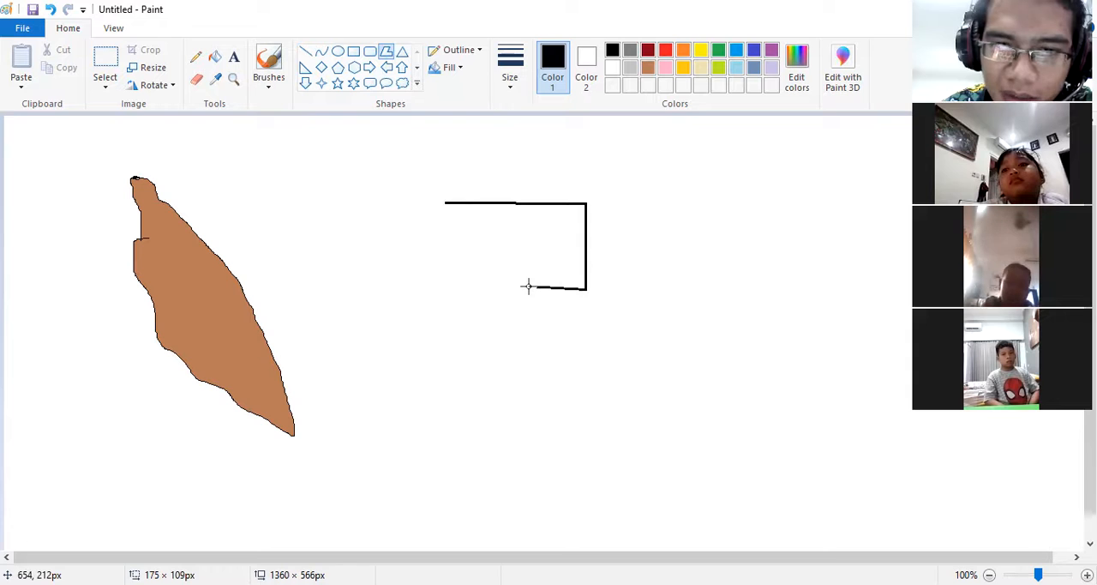
pyautogui.click(491, 353)
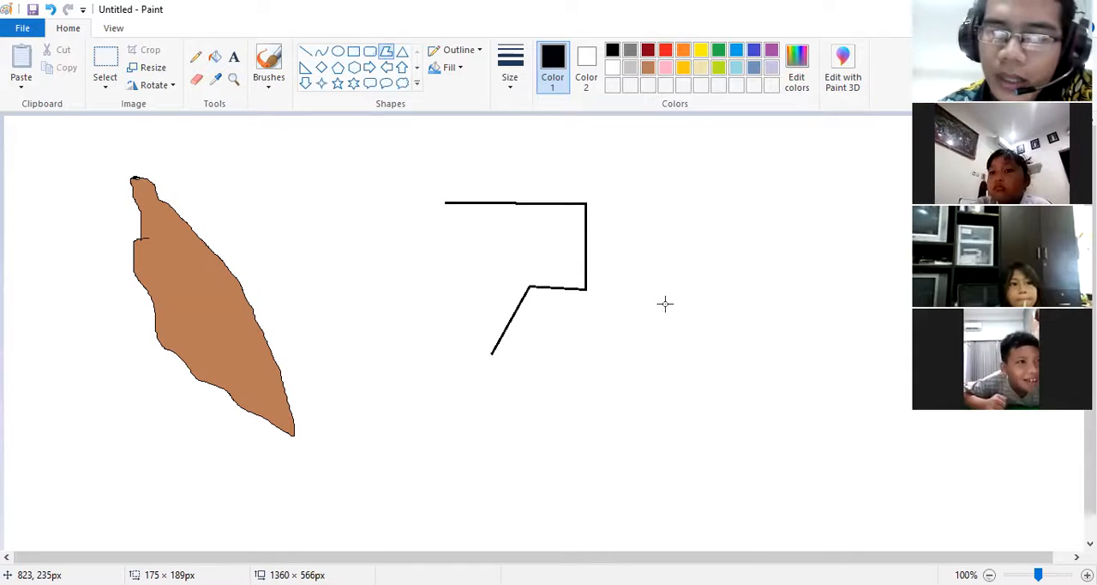
pyautogui.moveTo(453, 156)
pyautogui.mouseDown()
pyautogui.moveTo(459, 166)
pyautogui.moveTo(449, 160)
pyautogui.mouseUp()
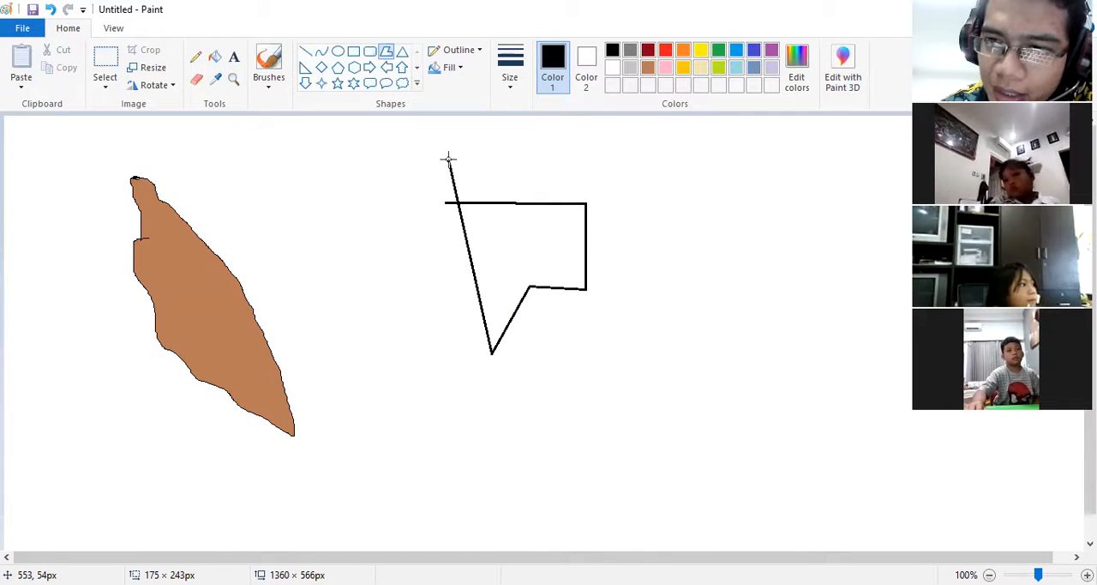
pyautogui.moveTo(449, 159); pyautogui.dragTo(467, 155)
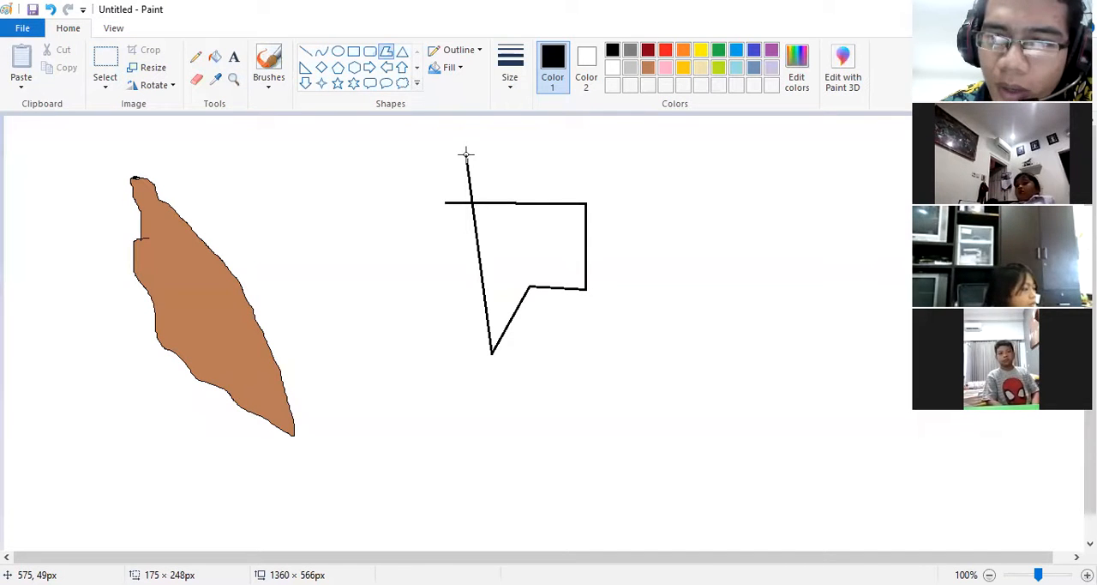
pyautogui.moveTo(466, 155); pyautogui.dragTo(444, 200)
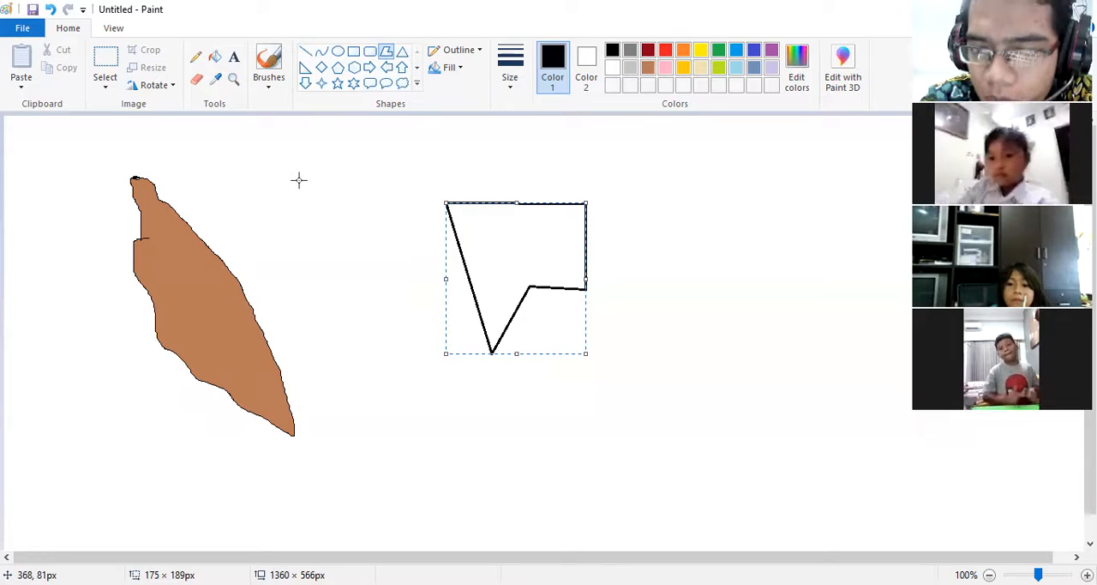
pyautogui.press('Delete')
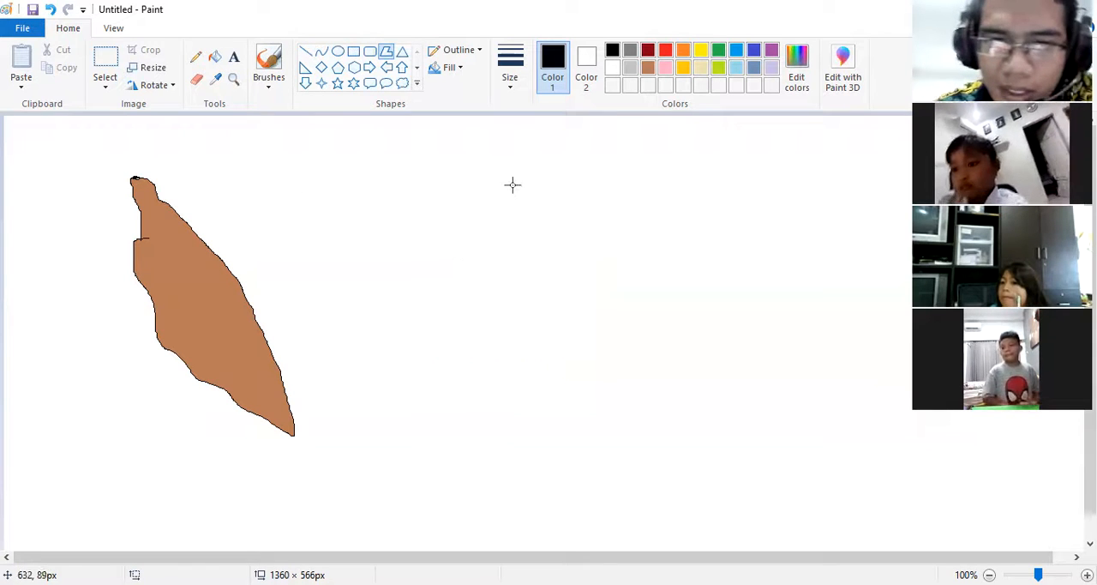
# Step: Draw a tall black polygon about 125 × 334 px whose sides cross near its upper end
pyautogui.moveTo(513, 182); pyautogui.dragTo(566, 236)
pyautogui.click(565, 336)
pyautogui.click(516, 415)
pyautogui.click(464, 360)
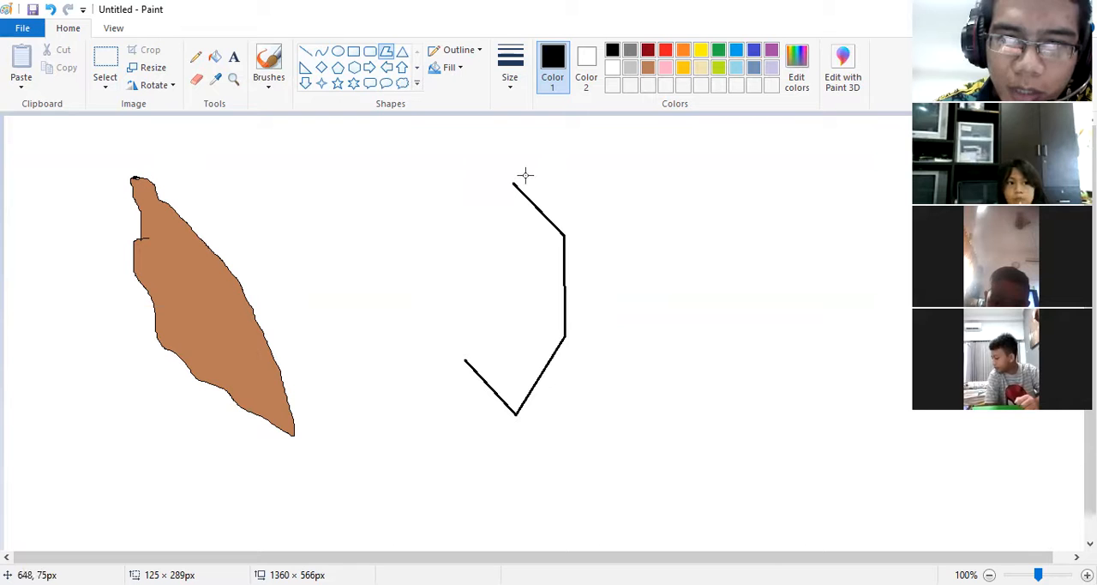
pyautogui.moveTo(565, 157); pyautogui.dragTo(542, 148)
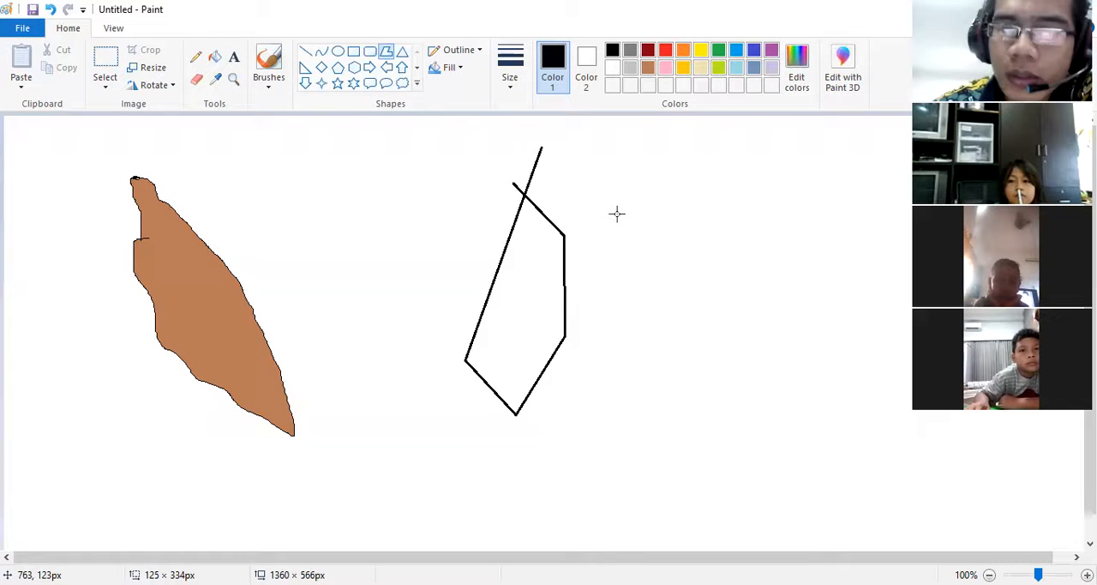
pyautogui.click(511, 184)
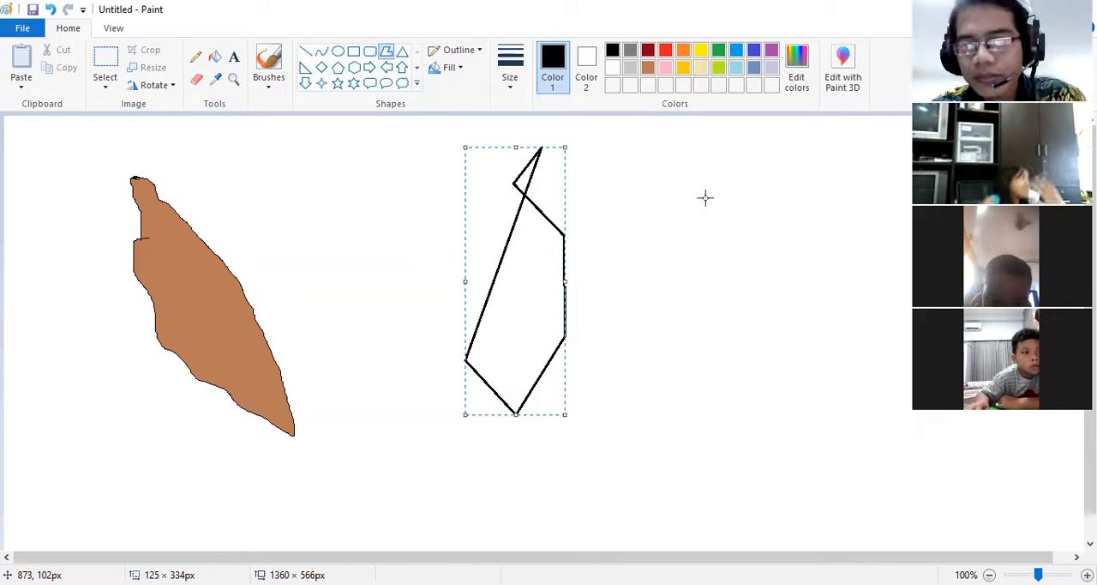
# Step: Undo the polygon, the brown fill and the pencil strokes until the canvas is blank
pyautogui.hotkey('ctrl', 'z')
pyautogui.hotkey('ctrl', 'z')
pyautogui.hotkey('ctrl', 'z')
pyautogui.hotkey('ctrl', 'z')
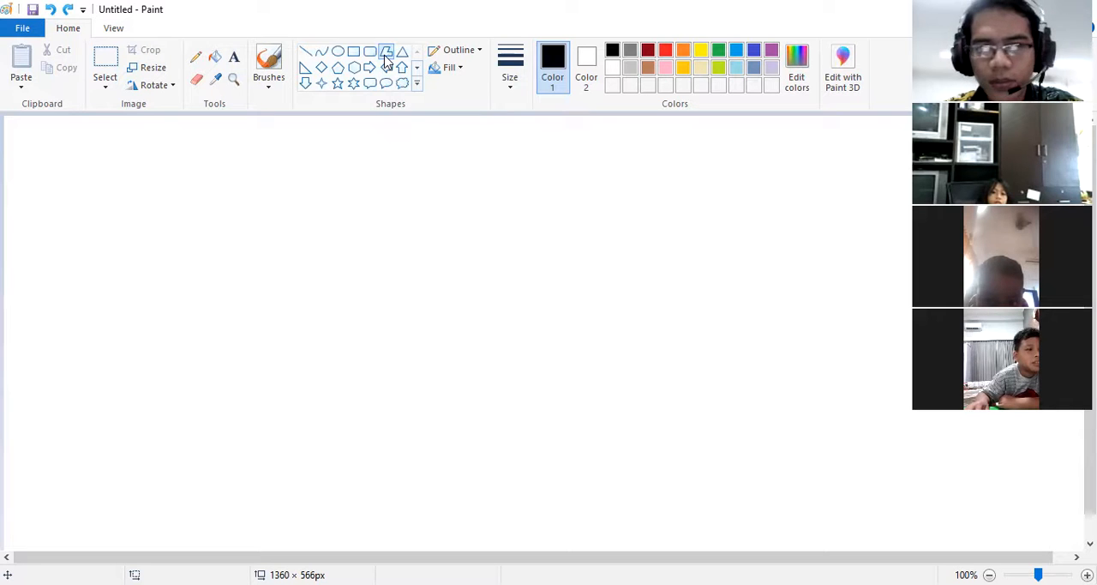
# Step: Set the Polygon shape's line thickness to the second-thinnest size
pyautogui.click(507, 82)
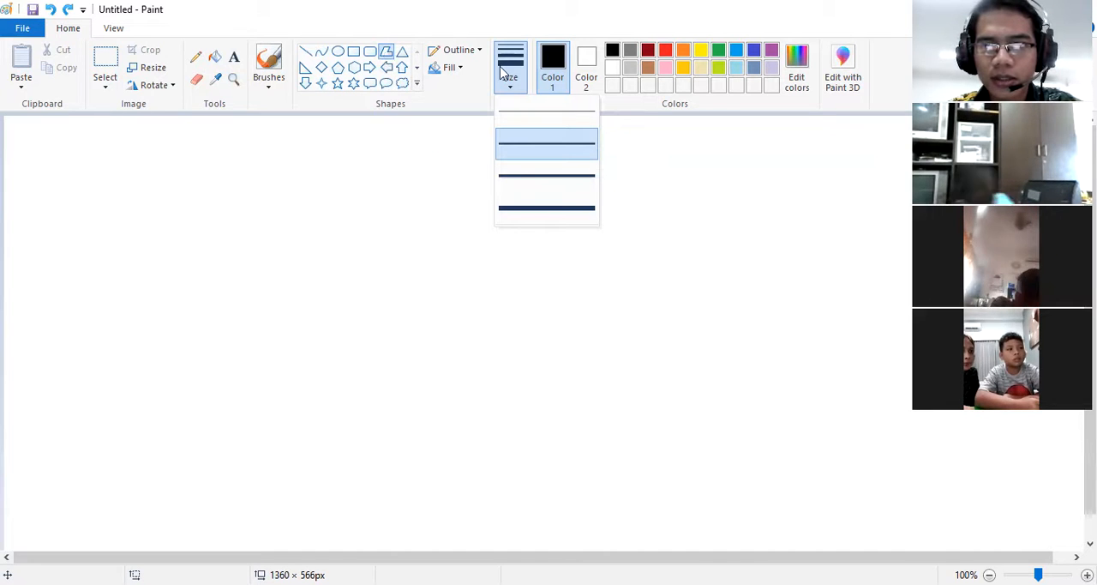
pyautogui.click(544, 141)
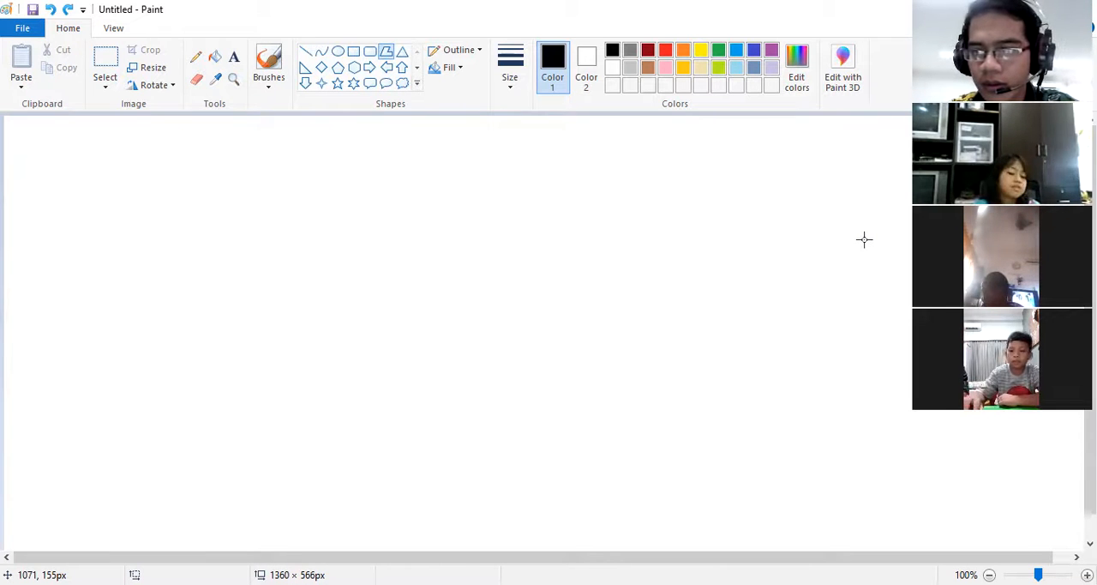
pyautogui.click(388, 52)
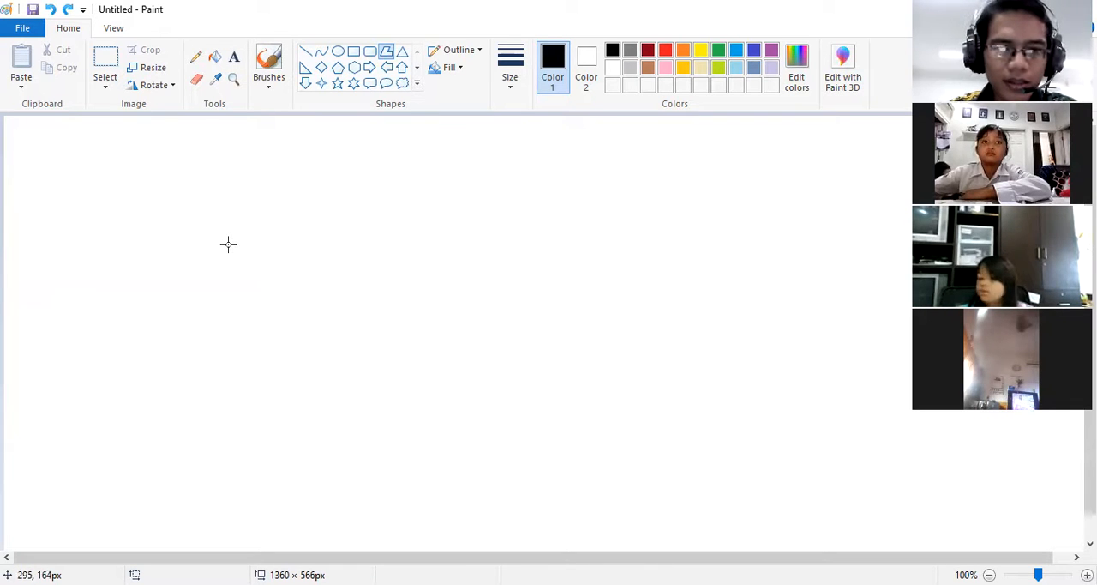
# Step: Draw an elongated black hexagon about 122 × 342 px with pointed upper and lower ends, and delete it
pyautogui.moveTo(230, 244); pyautogui.dragTo(278, 187)
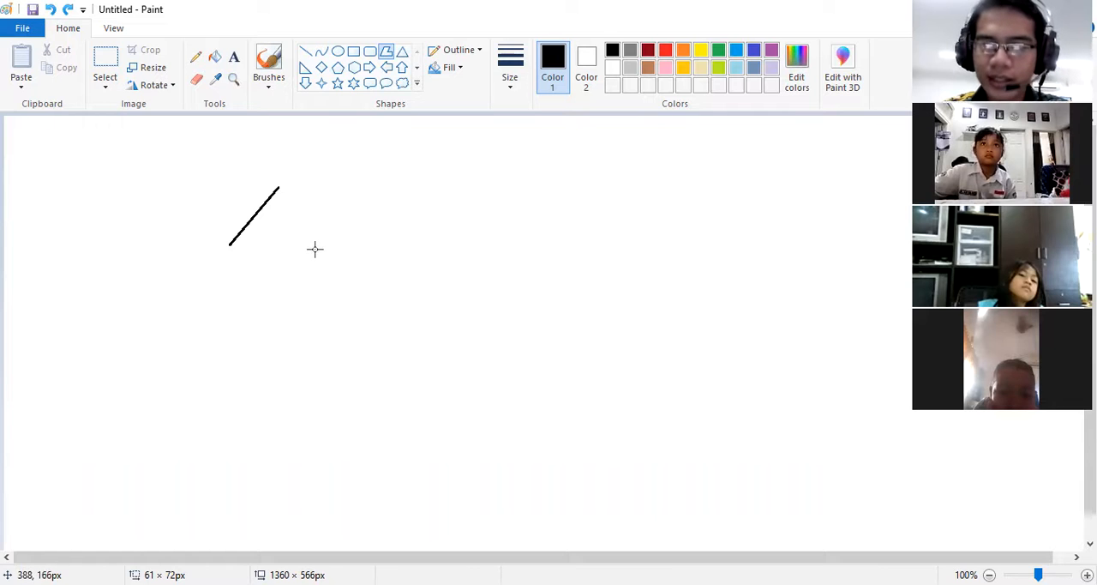
pyautogui.moveTo(325, 248); pyautogui.dragTo(278, 187)
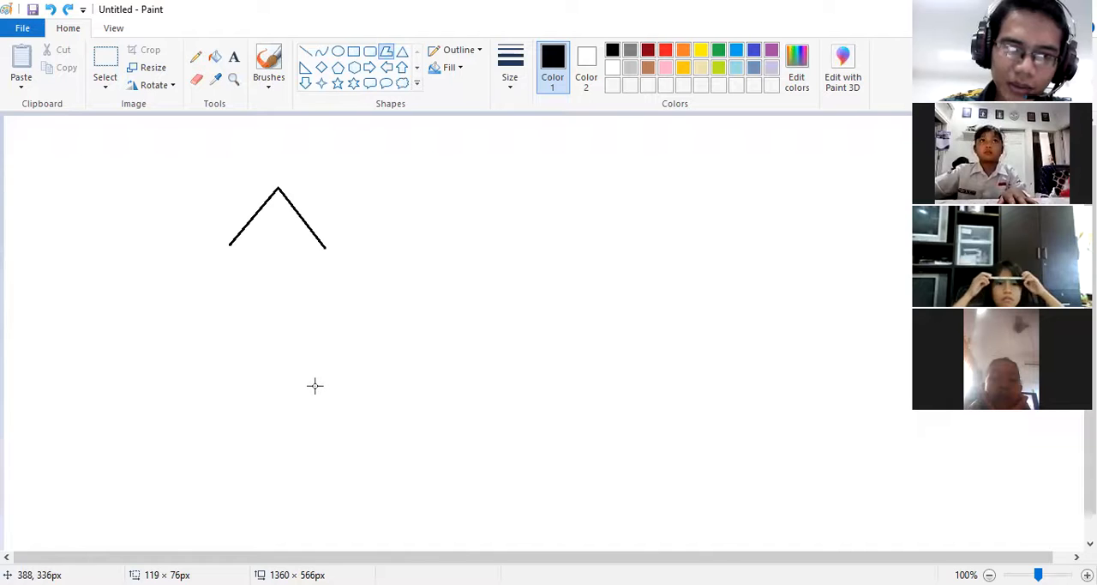
pyautogui.moveTo(314, 385); pyautogui.dragTo(324, 388)
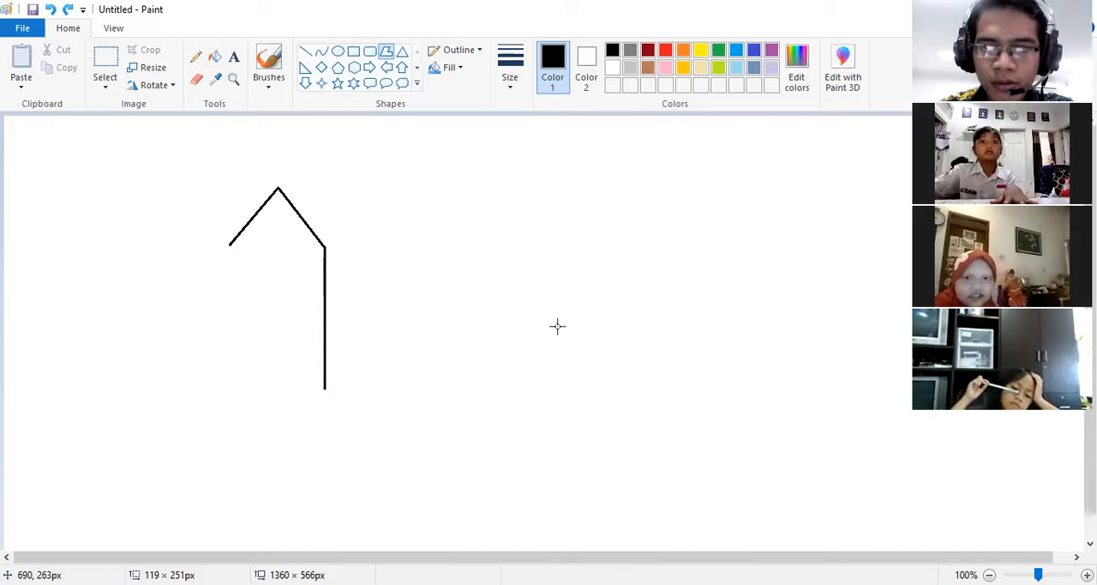
pyautogui.click(270, 460)
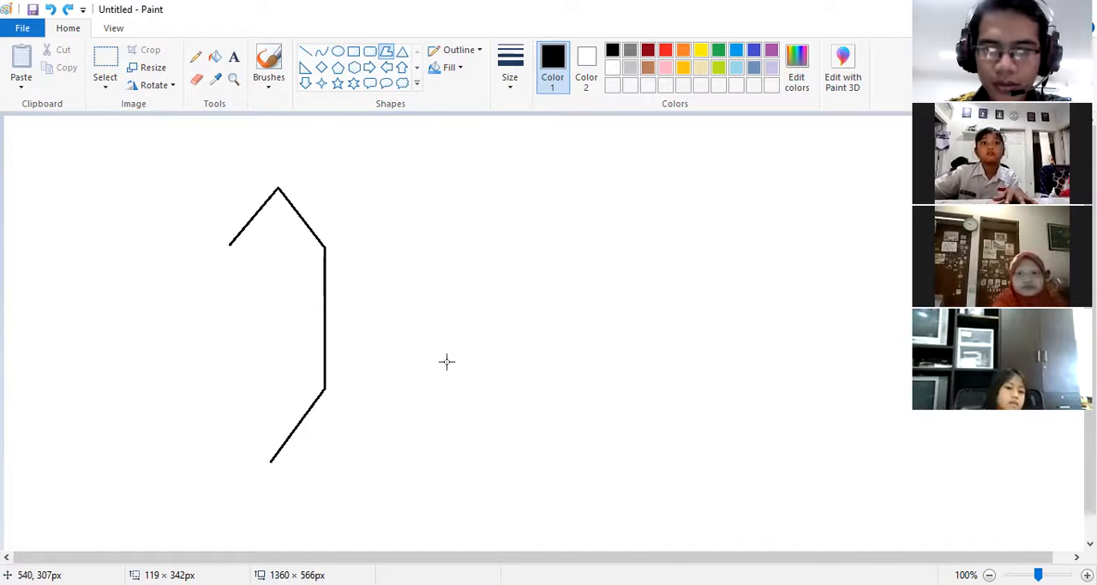
pyautogui.moveTo(227, 384); pyautogui.dragTo(271, 461)
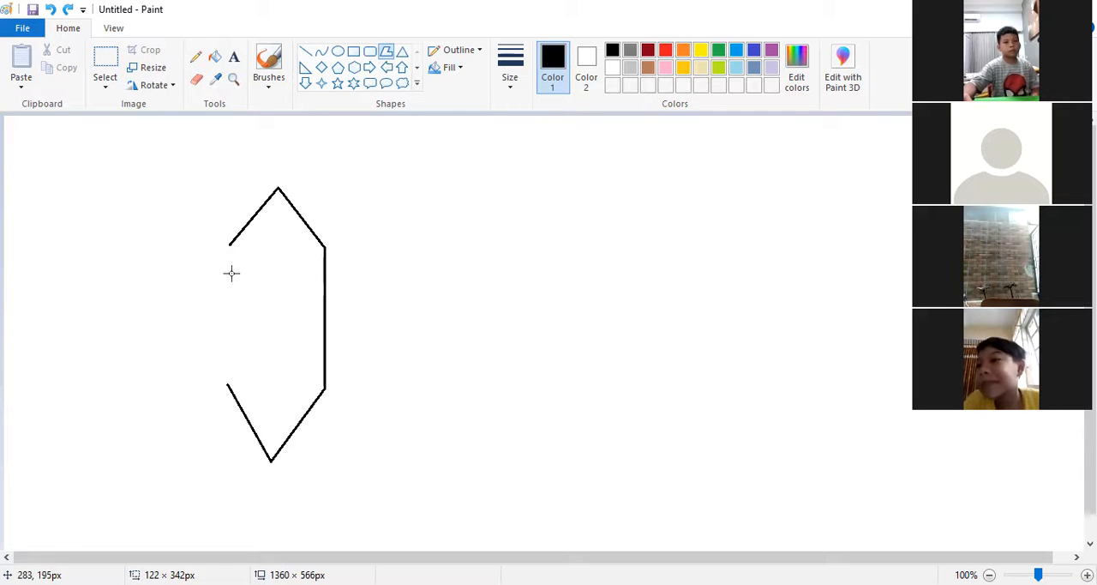
pyautogui.moveTo(230, 243)
pyautogui.mouseDown()
pyautogui.moveTo(239, 272)
pyautogui.moveTo(230, 243)
pyautogui.mouseUp()
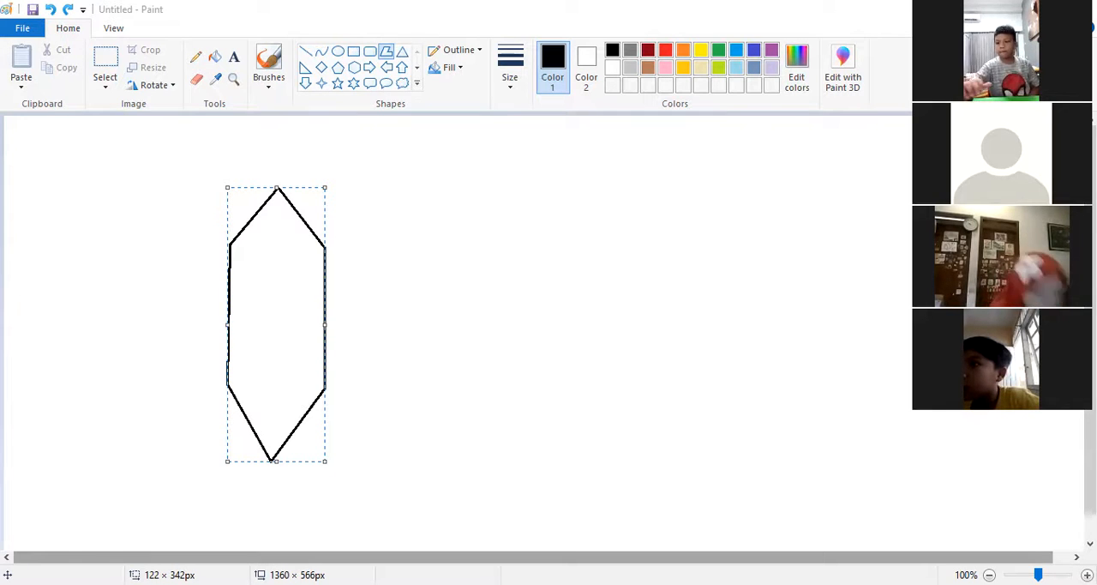
pyautogui.press('Delete')
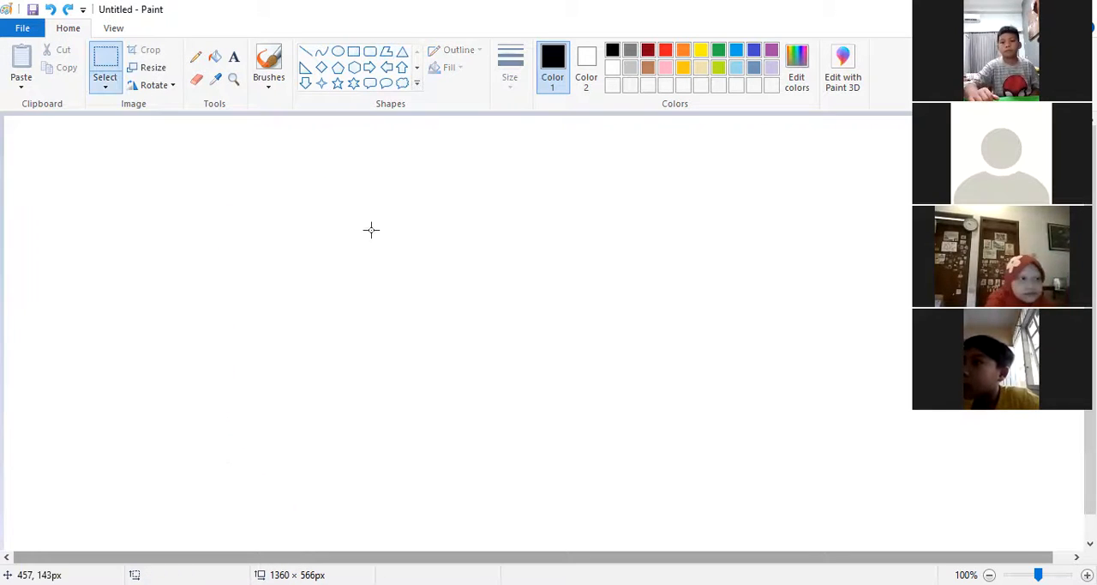
# Step: Activate the Polygon shape, draw a diagonal first side about 64 × 60 px, and undo it
pyautogui.click(386, 50)
pyautogui.moveTo(223, 170); pyautogui.dragTo(274, 217)
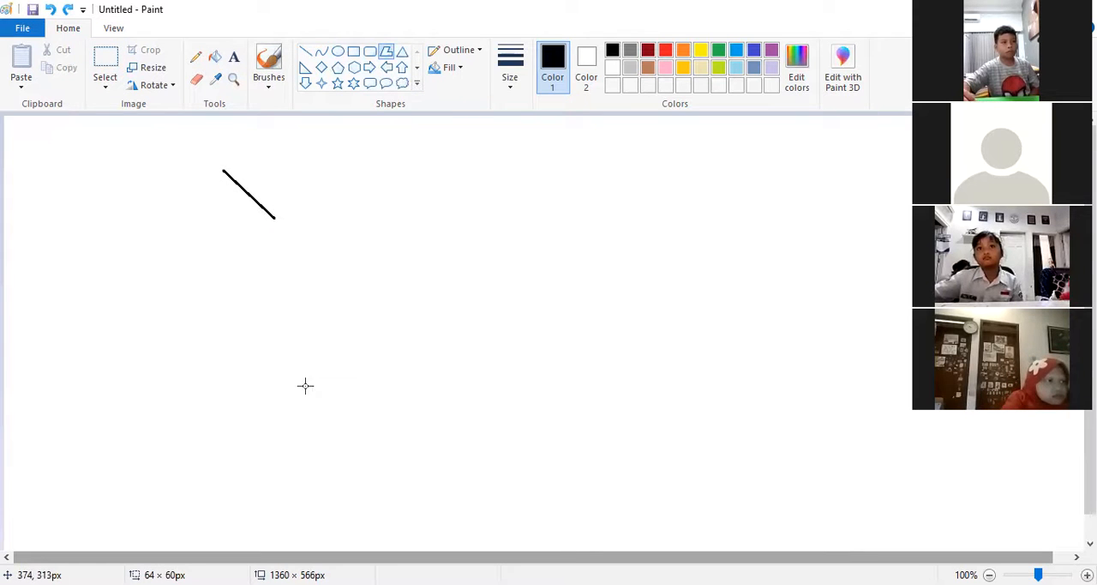
pyautogui.hotkey('ctrl', 'z')
# Step: Draw an irregular closed zigzag polygon about 290 × 283 px with corners pointing in several directions, and delete it
pyautogui.moveTo(193, 218); pyautogui.dragTo(236, 158)
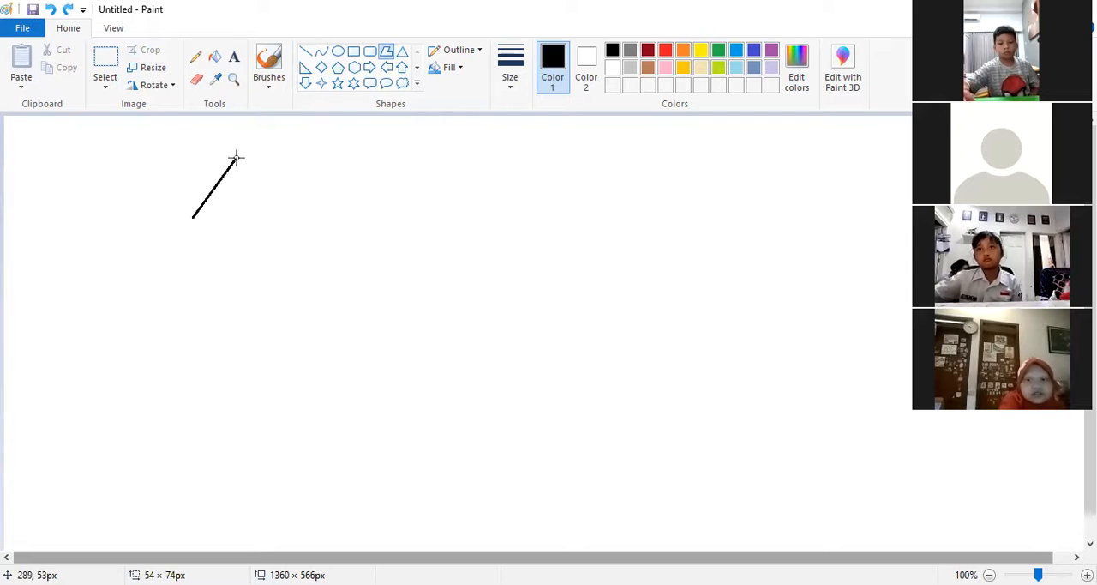
pyautogui.click(274, 220)
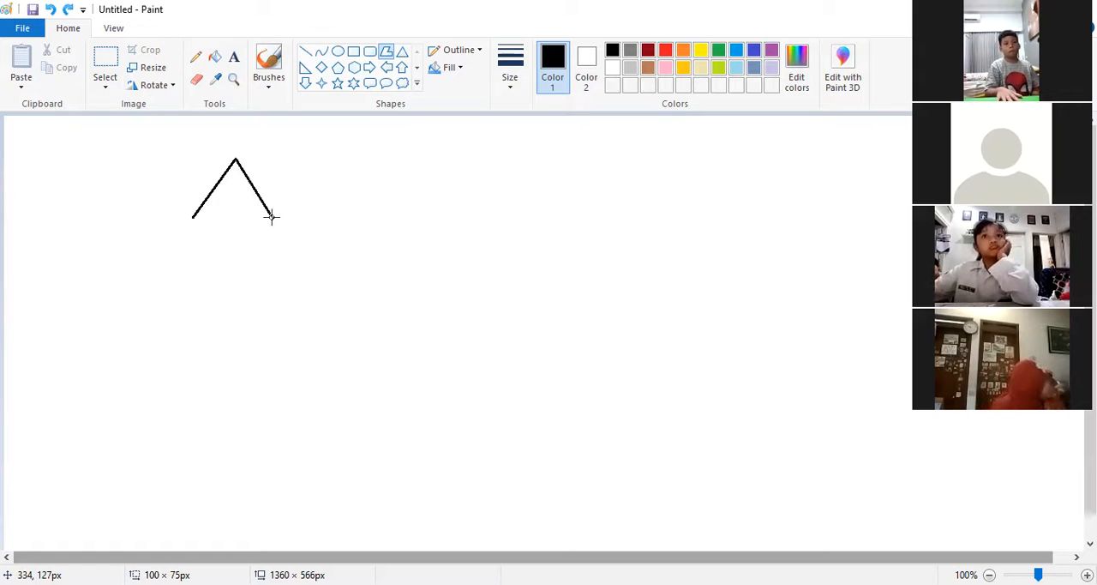
pyautogui.click(271, 361)
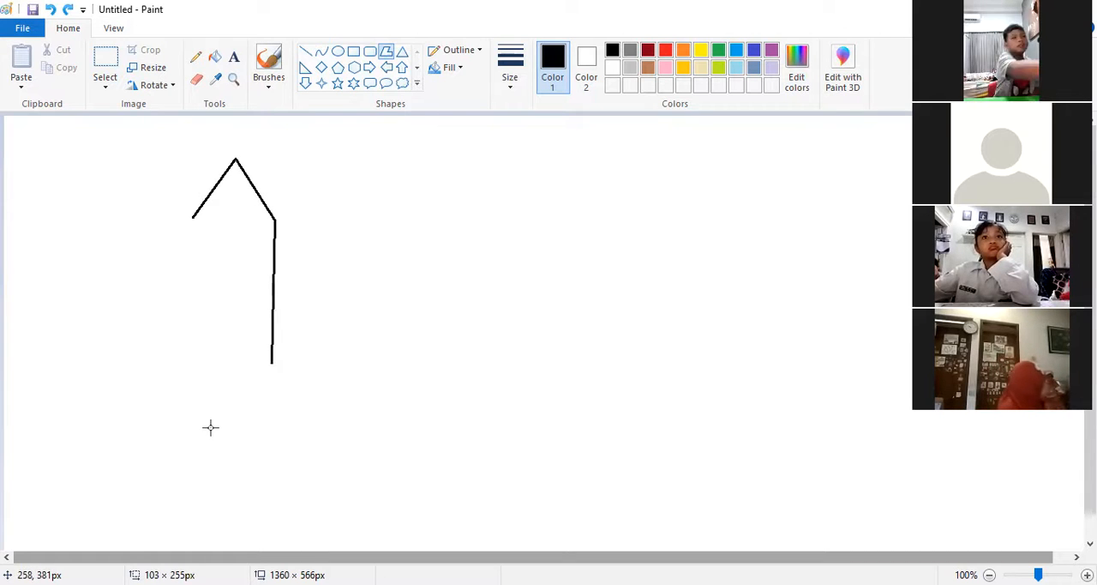
pyautogui.click(43, 352)
pyautogui.click(68, 262)
pyautogui.click(196, 347)
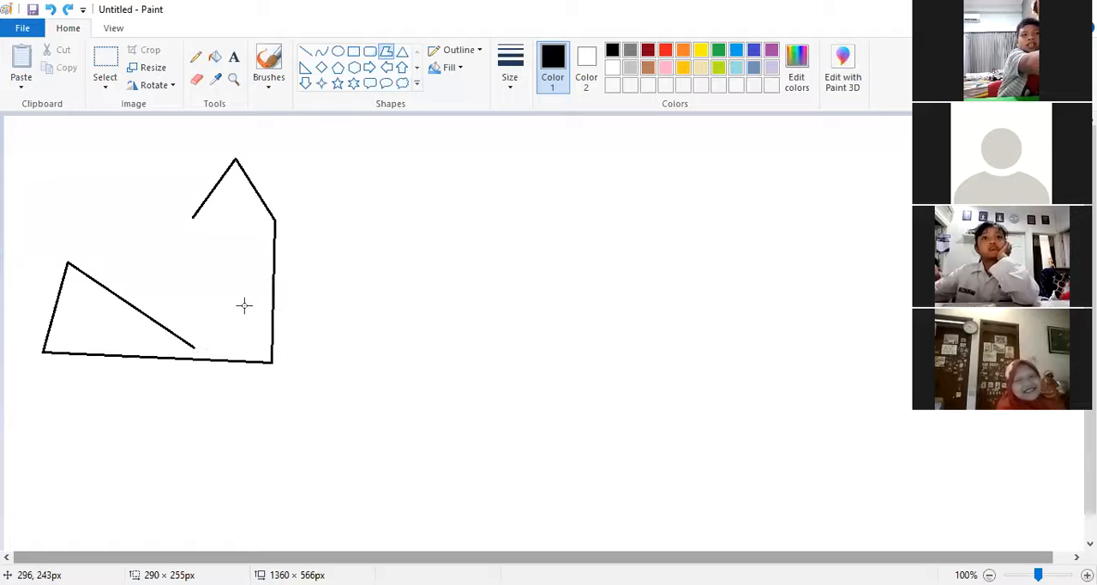
pyautogui.click(249, 300)
pyautogui.click(250, 242)
pyautogui.click(184, 292)
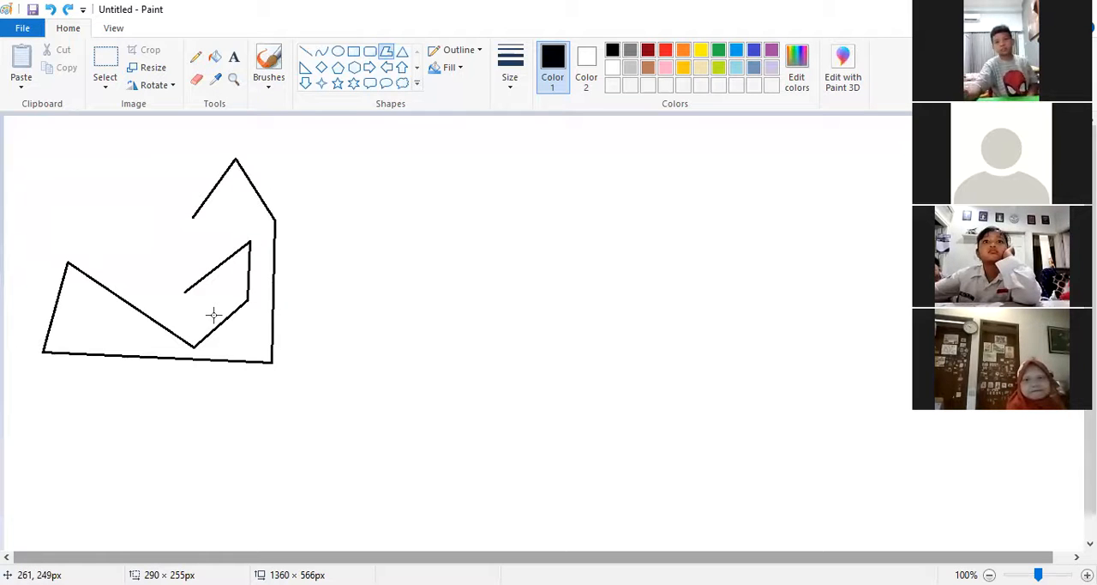
pyautogui.click(75, 182)
pyautogui.click(143, 136)
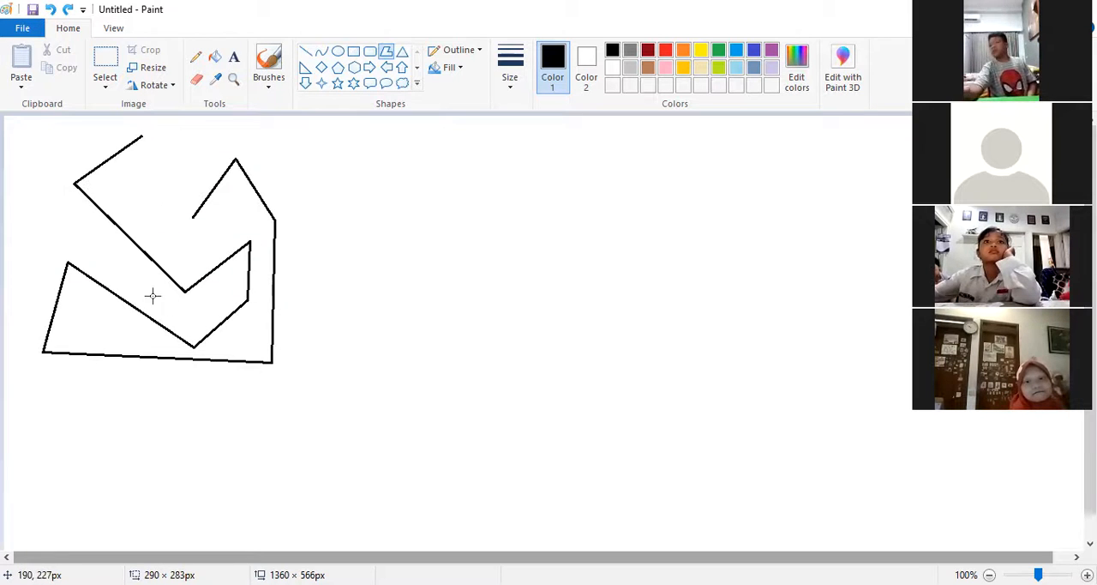
pyautogui.click(143, 200)
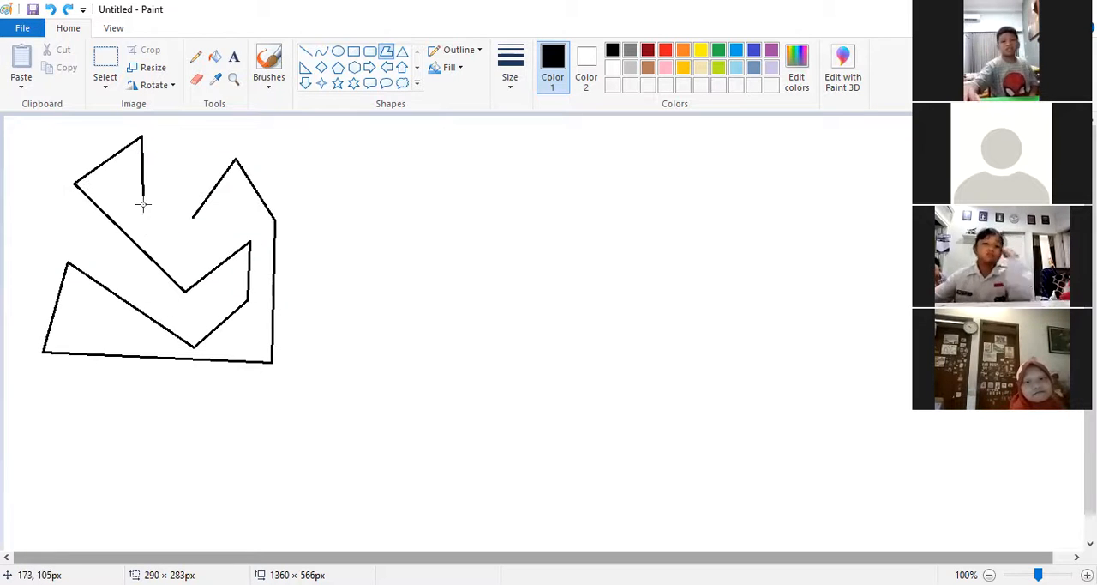
pyautogui.click(192, 217)
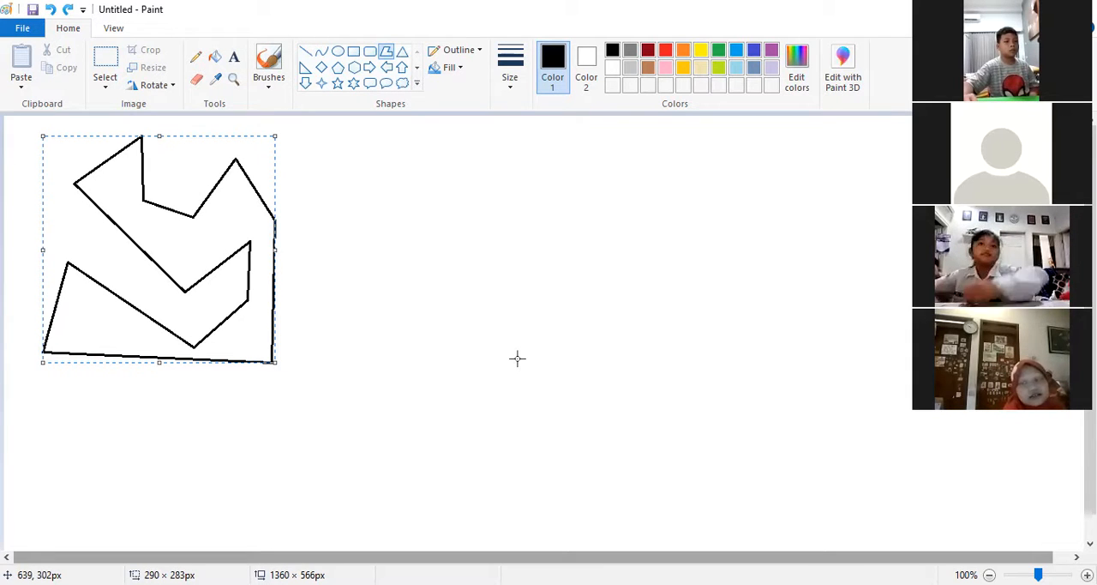
pyautogui.press('Delete')
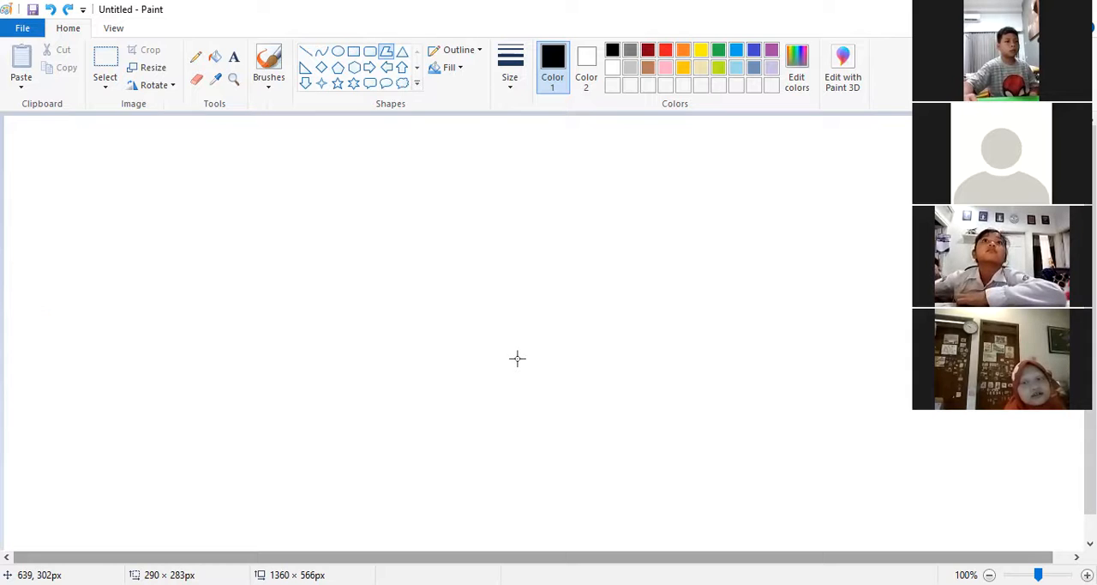
# Step: Draw an elongated closed hexagon about 107 × 311 px with pointed upper and lower ends and near-vertical long sides
pyautogui.moveTo(165, 239); pyautogui.dragTo(209, 177)
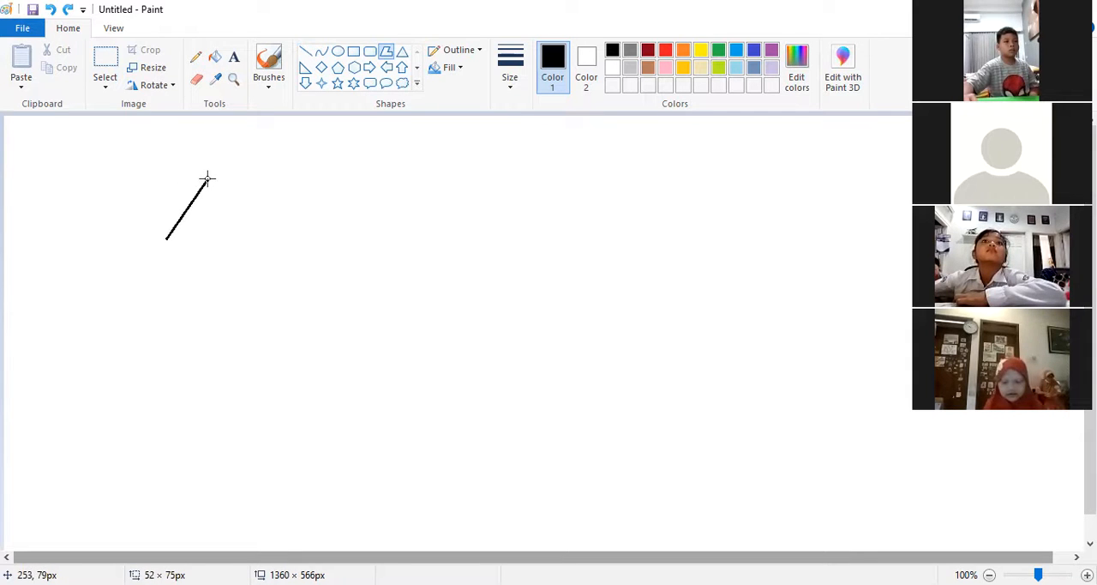
pyautogui.click(251, 238)
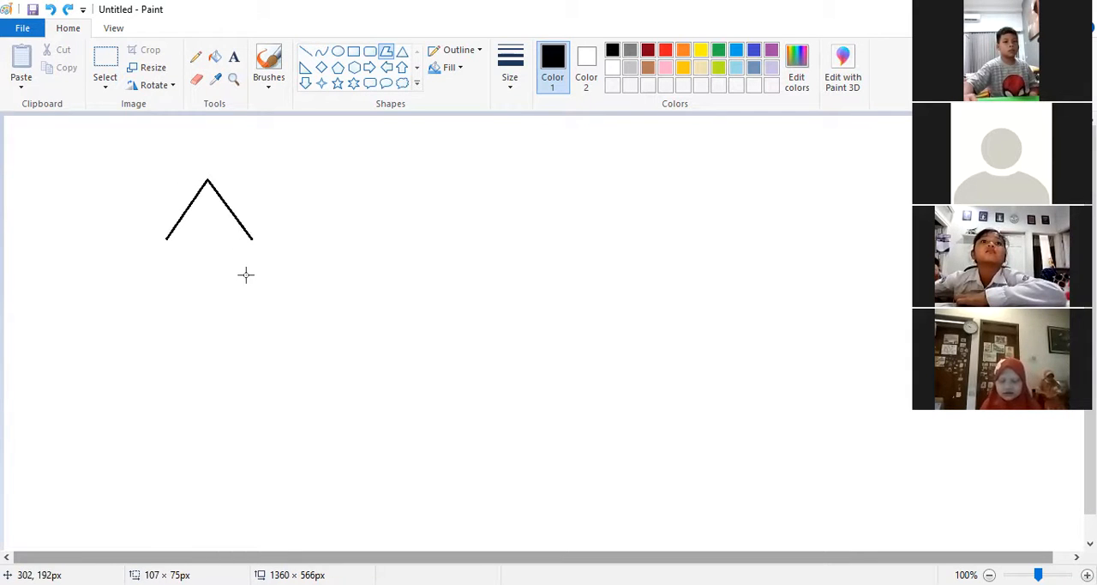
pyautogui.click(251, 361)
pyautogui.click(204, 427)
pyautogui.click(167, 367)
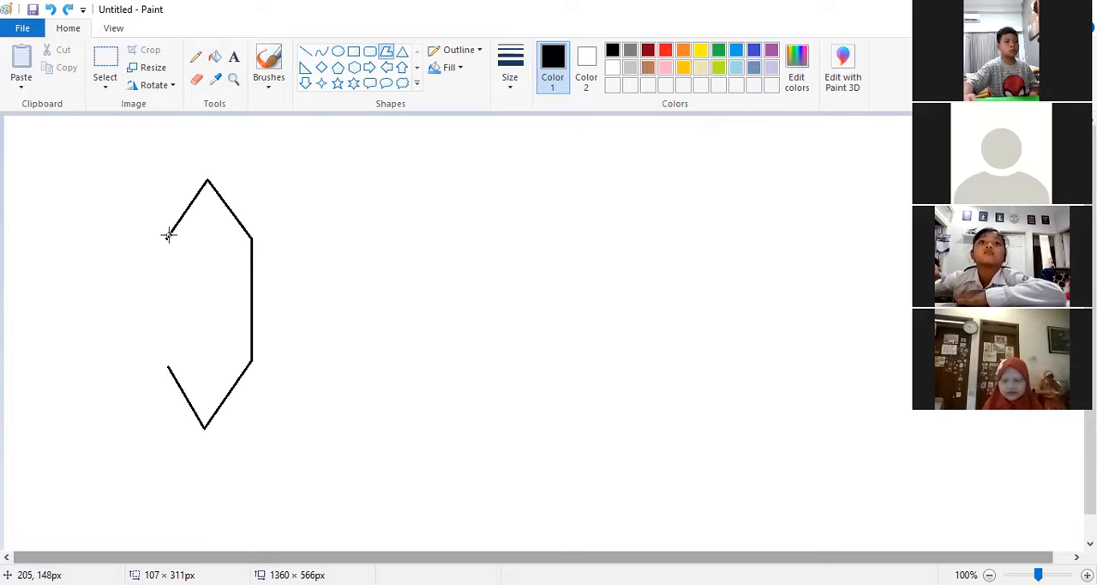
pyautogui.moveTo(167, 238); pyautogui.dragTo(181, 175)
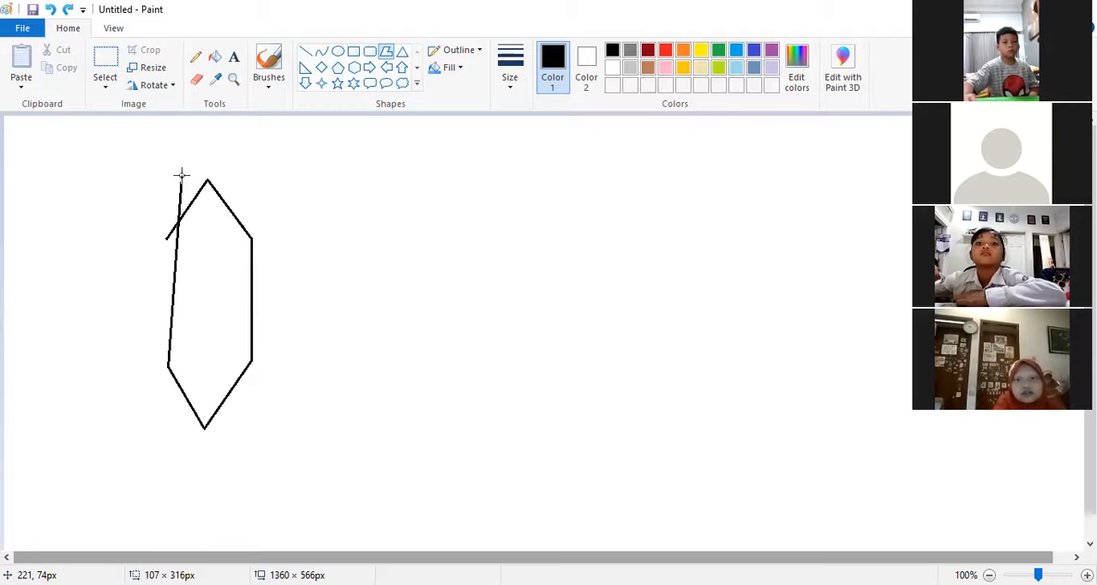
pyautogui.moveTo(181, 175); pyautogui.dragTo(166, 239)
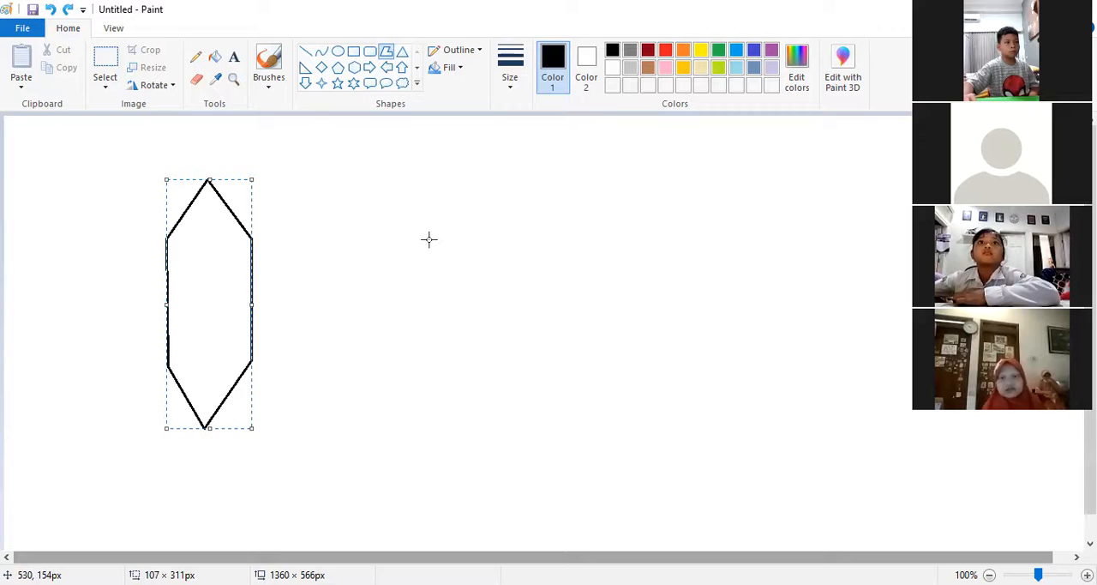
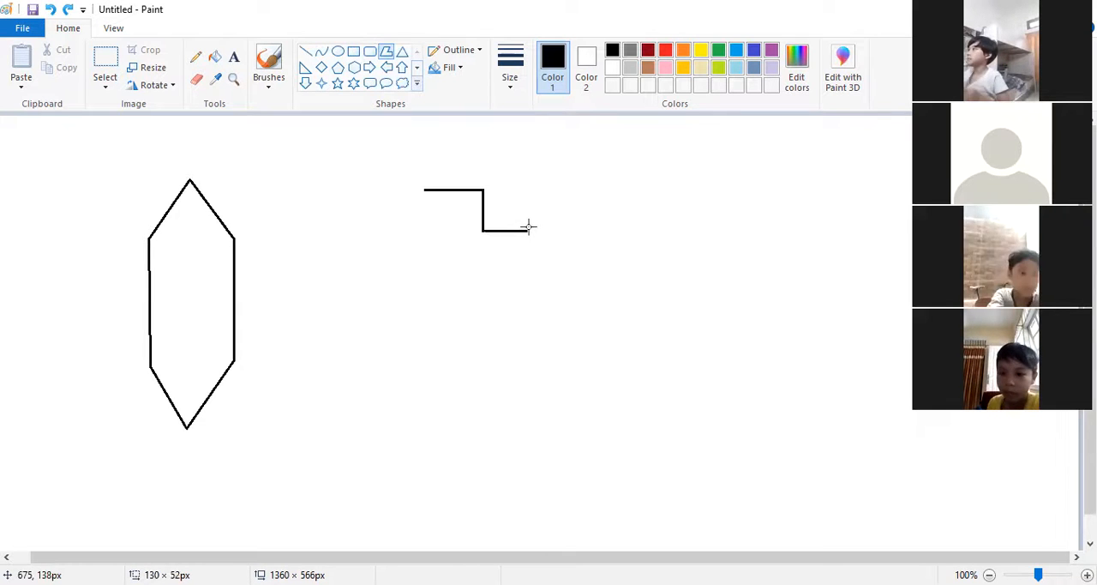
# Step: Complete the closed staircase polygon with five descending steps, about 314 × 232 px, and move it to the canvas's upper-right area
pyautogui.click(589, 265)
pyautogui.click(589, 303)
pyautogui.click(633, 303)
pyautogui.click(633, 332)
pyautogui.click(673, 332)
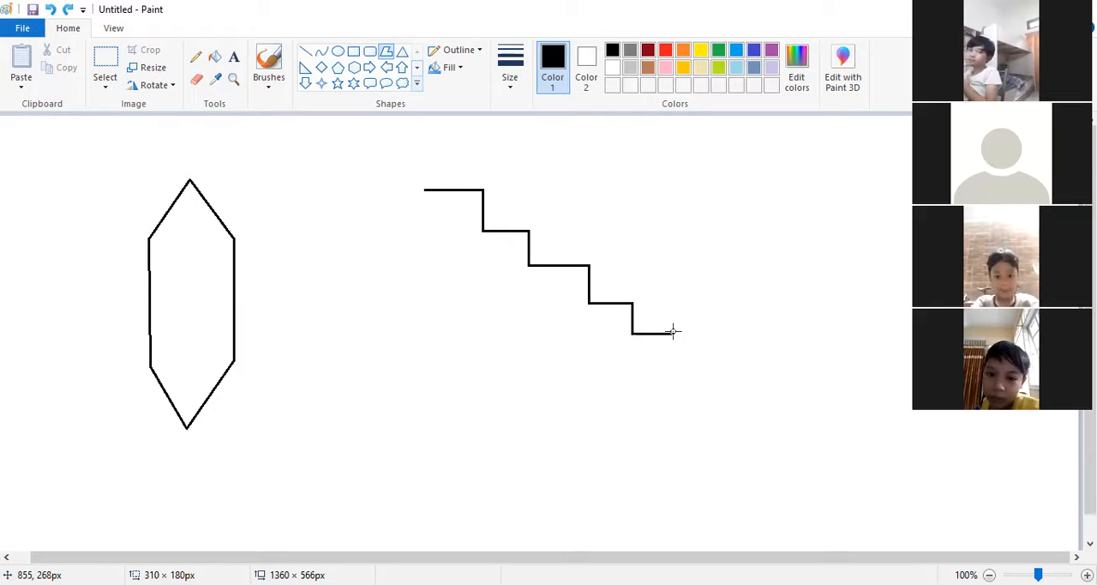
pyautogui.click(673, 374)
pyautogui.click(422, 375)
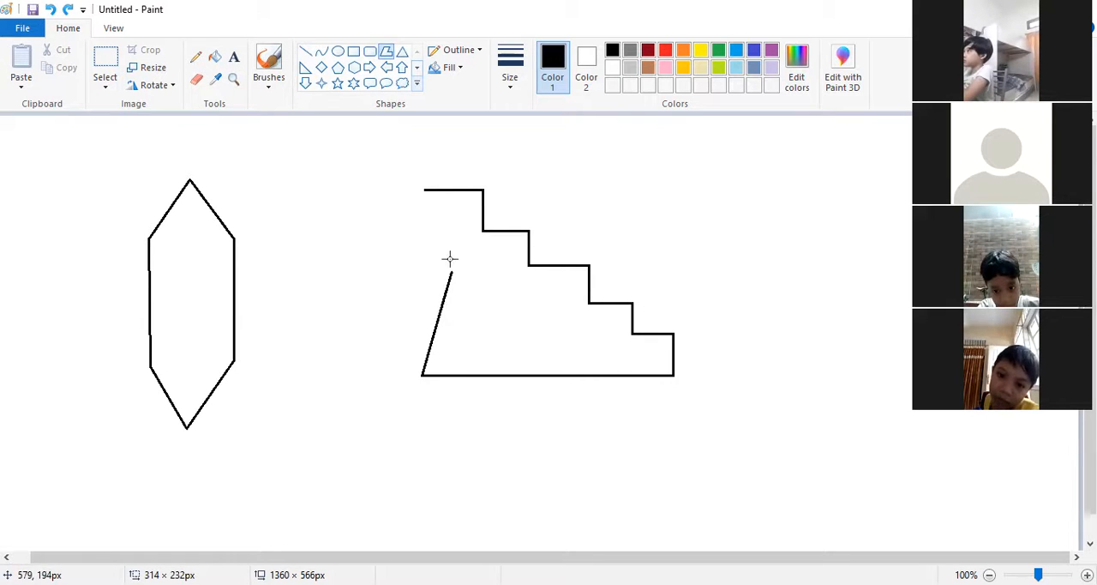
pyautogui.click(426, 189)
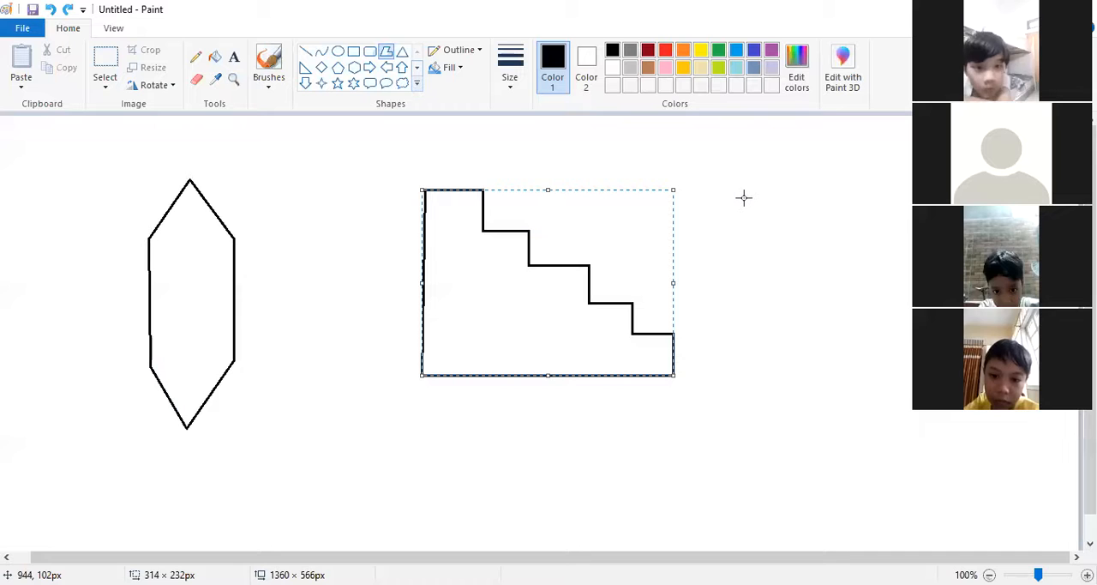
pyautogui.moveTo(542, 319); pyautogui.dragTo(701, 266)
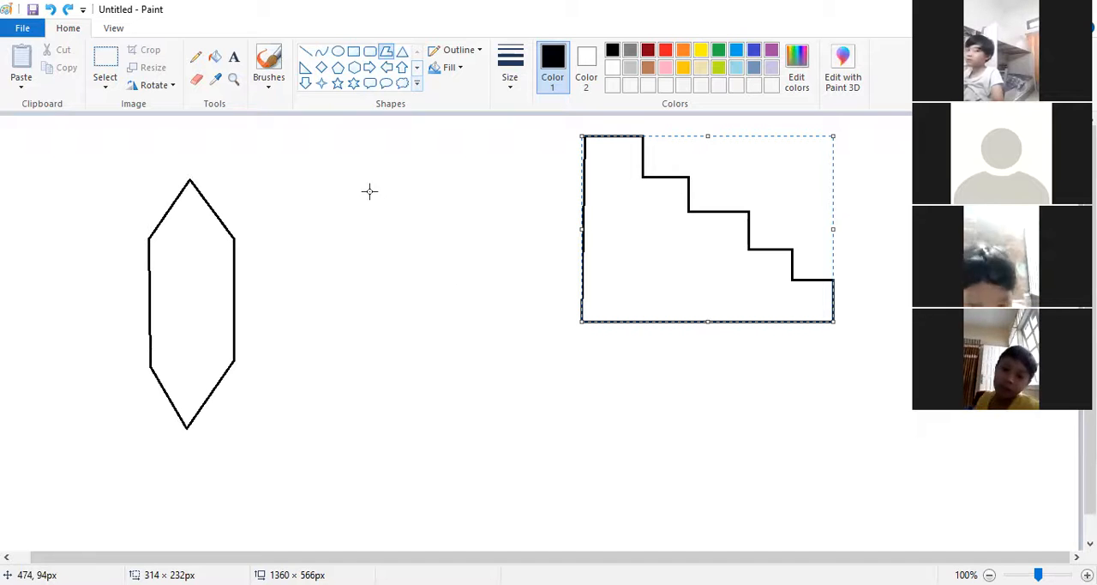
pyautogui.click(386, 296)
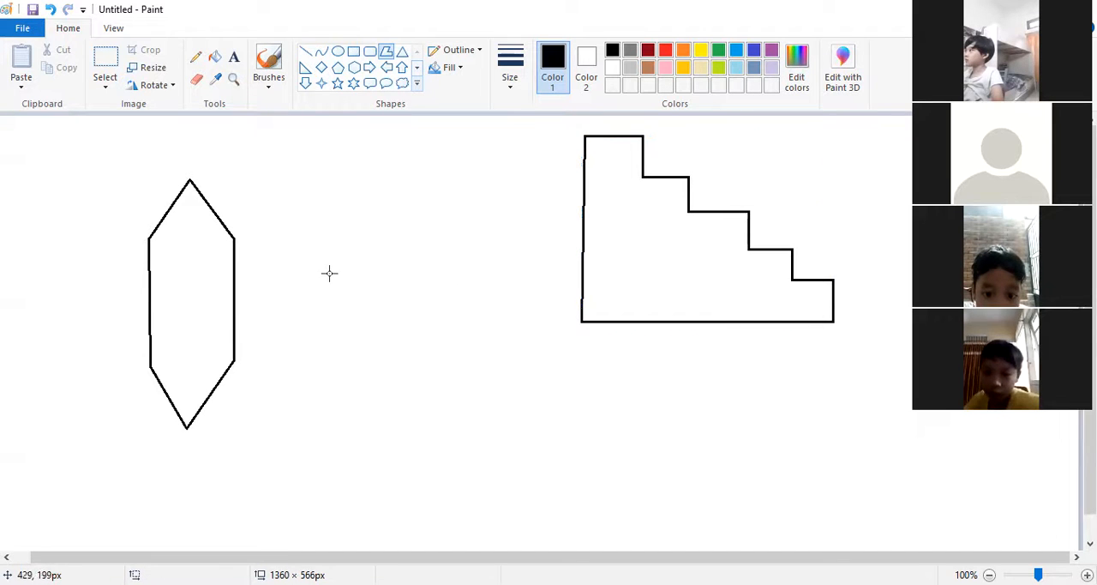
pyautogui.moveTo(329, 273); pyautogui.dragTo(387, 192)
pyautogui.moveTo(350, 281); pyautogui.dragTo(331, 273)
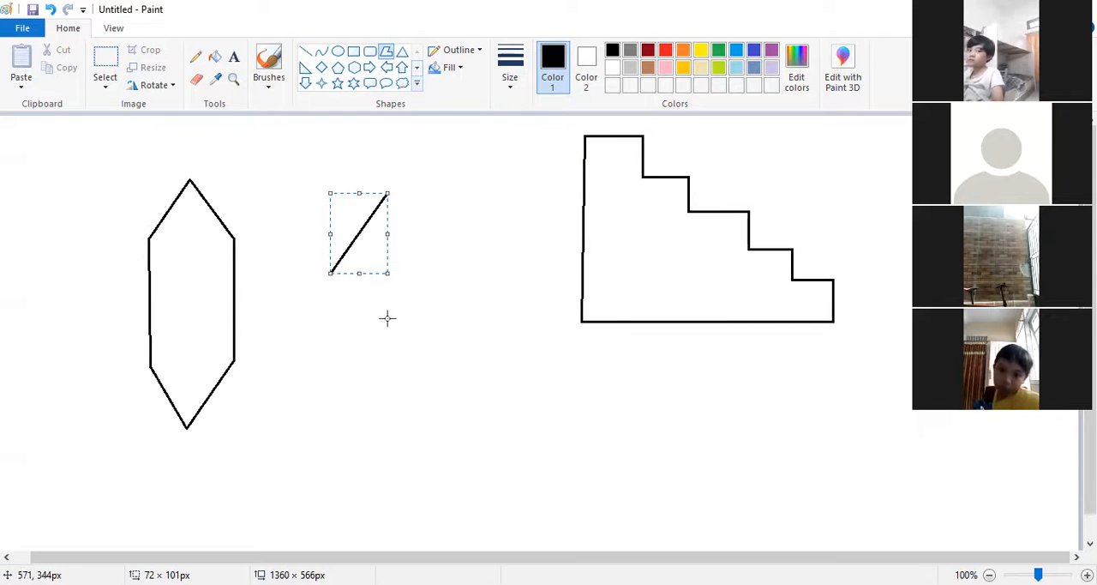
pyautogui.click(50, 10)
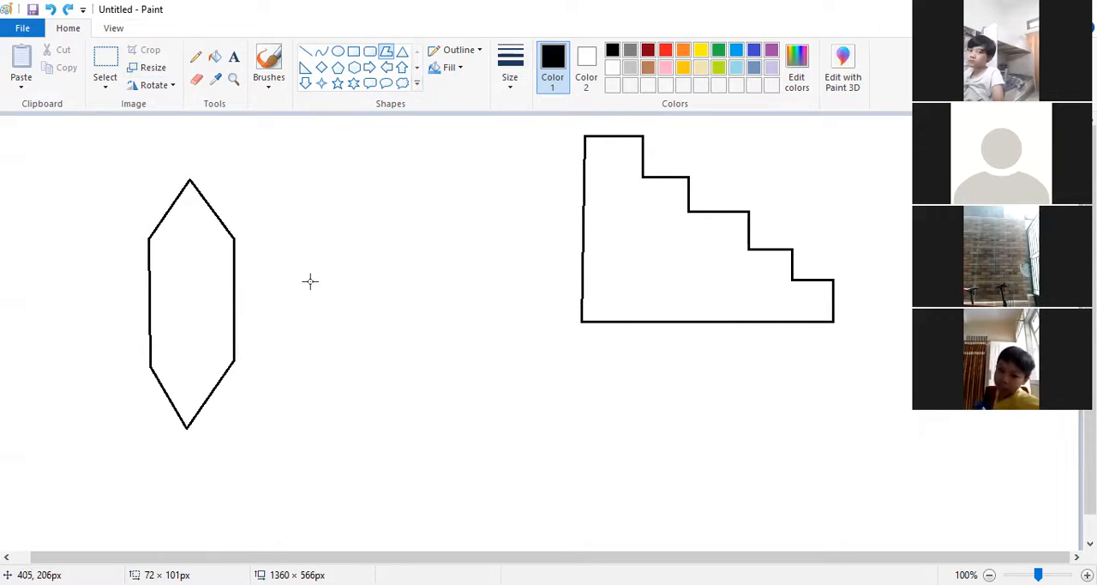
pyautogui.moveTo(305, 291); pyautogui.dragTo(379, 169)
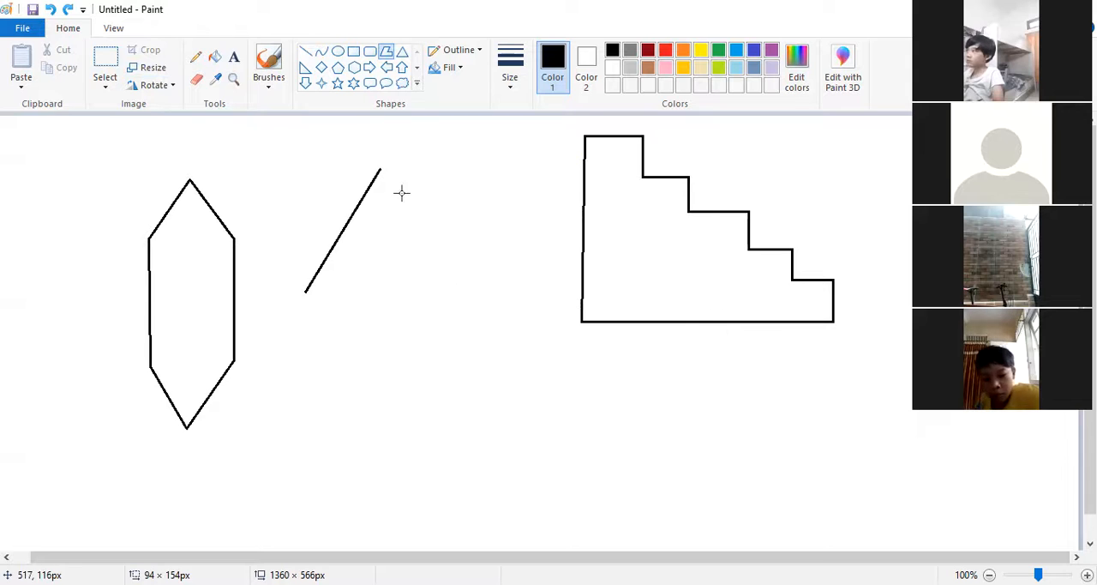
pyautogui.moveTo(301, 323); pyautogui.dragTo(302, 292)
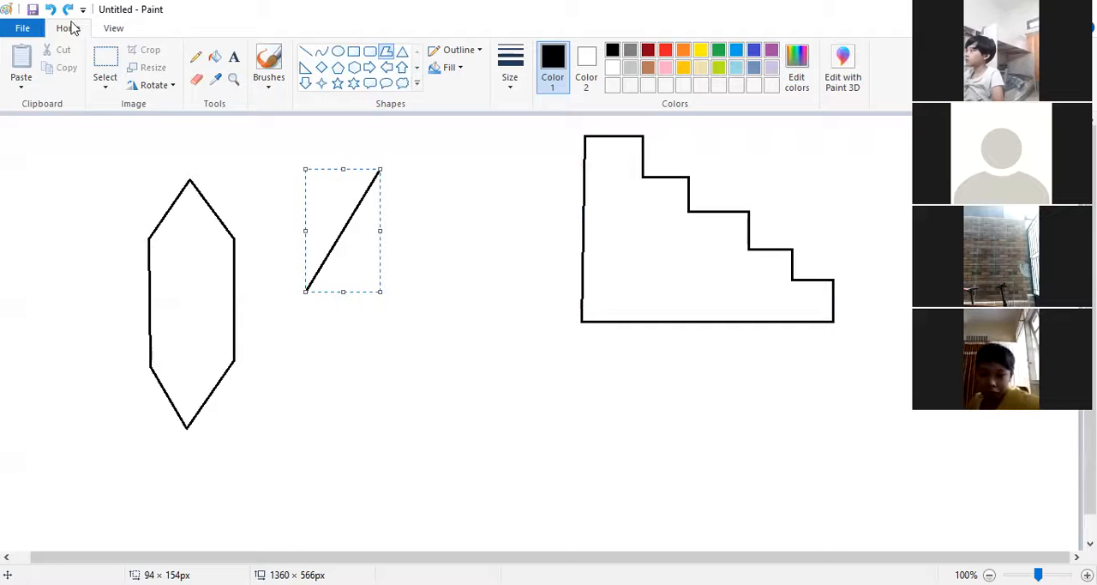
pyautogui.click(50, 9)
# Step: Draw an irregular closed polygon about 530 × 423 px between the hexagon and the staircase and below them, and delete it
pyautogui.moveTo(304, 309); pyautogui.dragTo(386, 181)
pyautogui.click(518, 181)
pyautogui.click(508, 281)
pyautogui.click(506, 382)
pyautogui.moveTo(610, 386); pyautogui.dragTo(729, 383)
pyautogui.moveTo(712, 441); pyautogui.dragTo(705, 508)
pyautogui.click(615, 479)
pyautogui.click(514, 489)
pyautogui.click(436, 519)
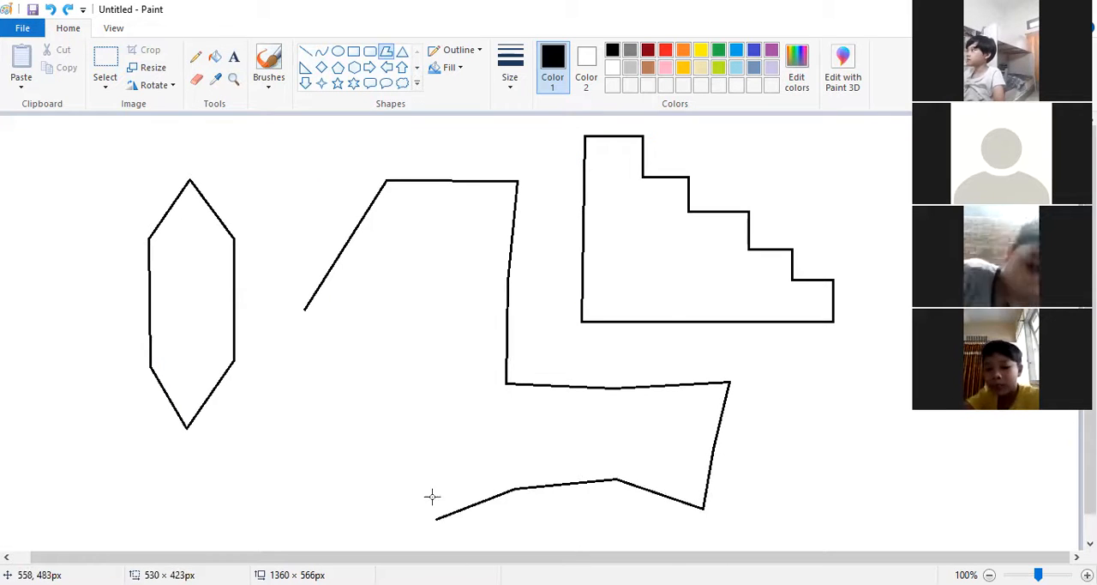
pyautogui.click(359, 317)
pyautogui.click(452, 249)
pyautogui.click(306, 307)
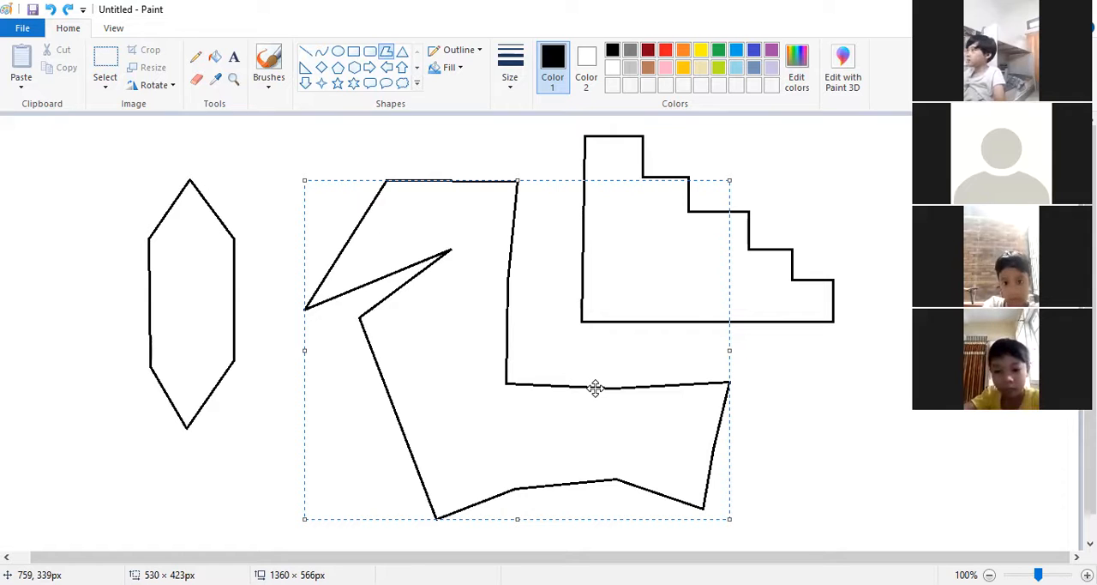
pyautogui.press('Delete')
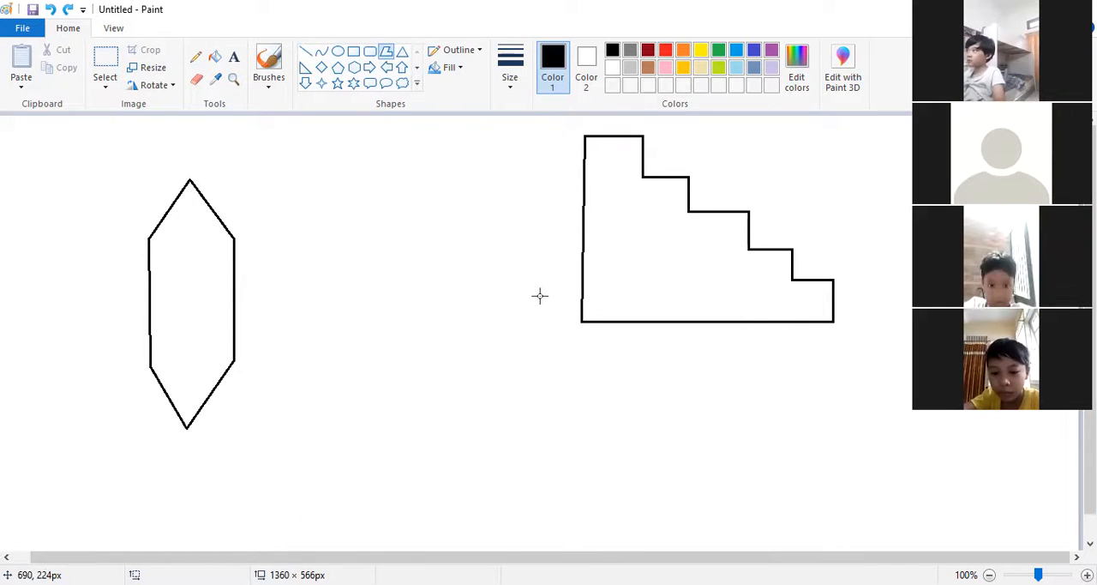
# Step: Draw a small closed staircase polygon about 172 × 166 px with a V-shaped notch and a stepped lower edge, between the hexagon and the large staircase
pyautogui.moveTo(330, 215); pyautogui.dragTo(358, 216)
pyautogui.click(358, 240)
pyautogui.click(379, 240)
pyautogui.click(379, 260)
pyautogui.click(399, 260)
pyautogui.click(402, 285)
pyautogui.click(422, 285)
pyautogui.click(423, 308)
pyautogui.click(440, 325)
pyautogui.click(461, 307)
pyautogui.click(467, 315)
pyautogui.click(467, 348)
pyautogui.click(329, 311)
pyautogui.click(328, 217)
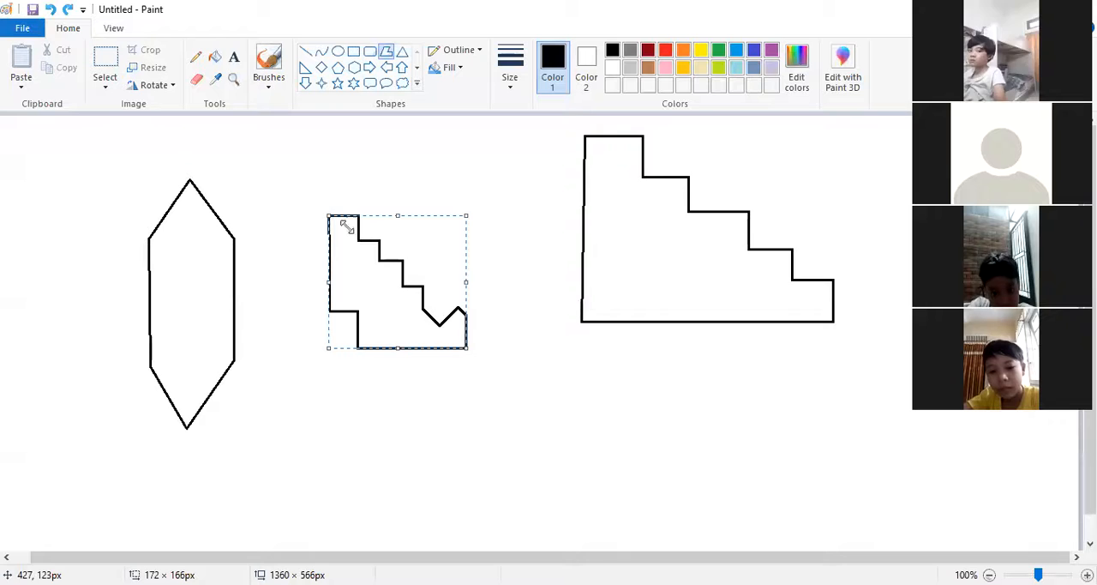